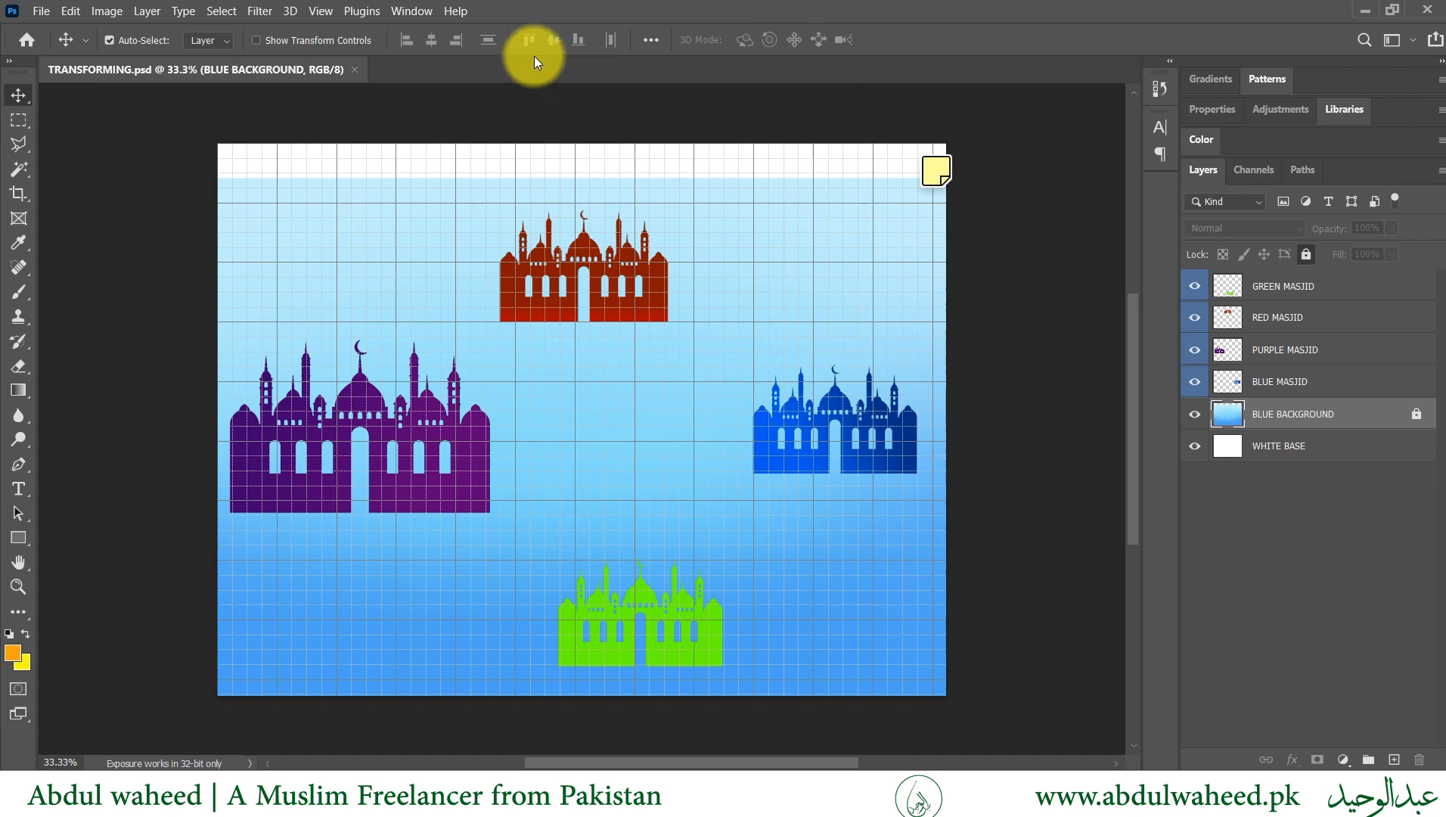
Try flipping the whole canvas horizontally and undo the flip.
{"action": "left_click", "coordinate": [107, 10]}
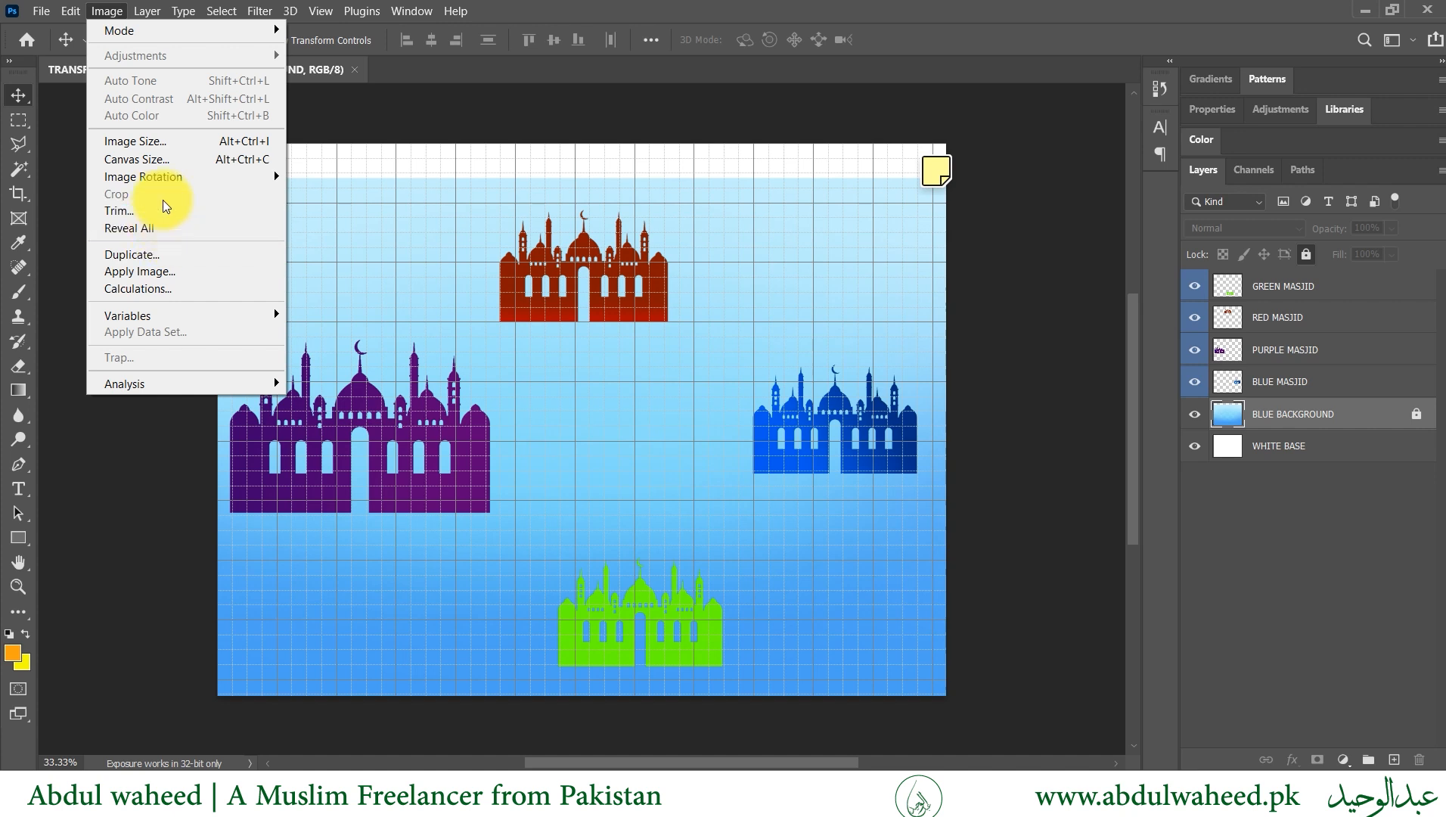
{"action": "mouse_move", "coordinate": [187, 178]}
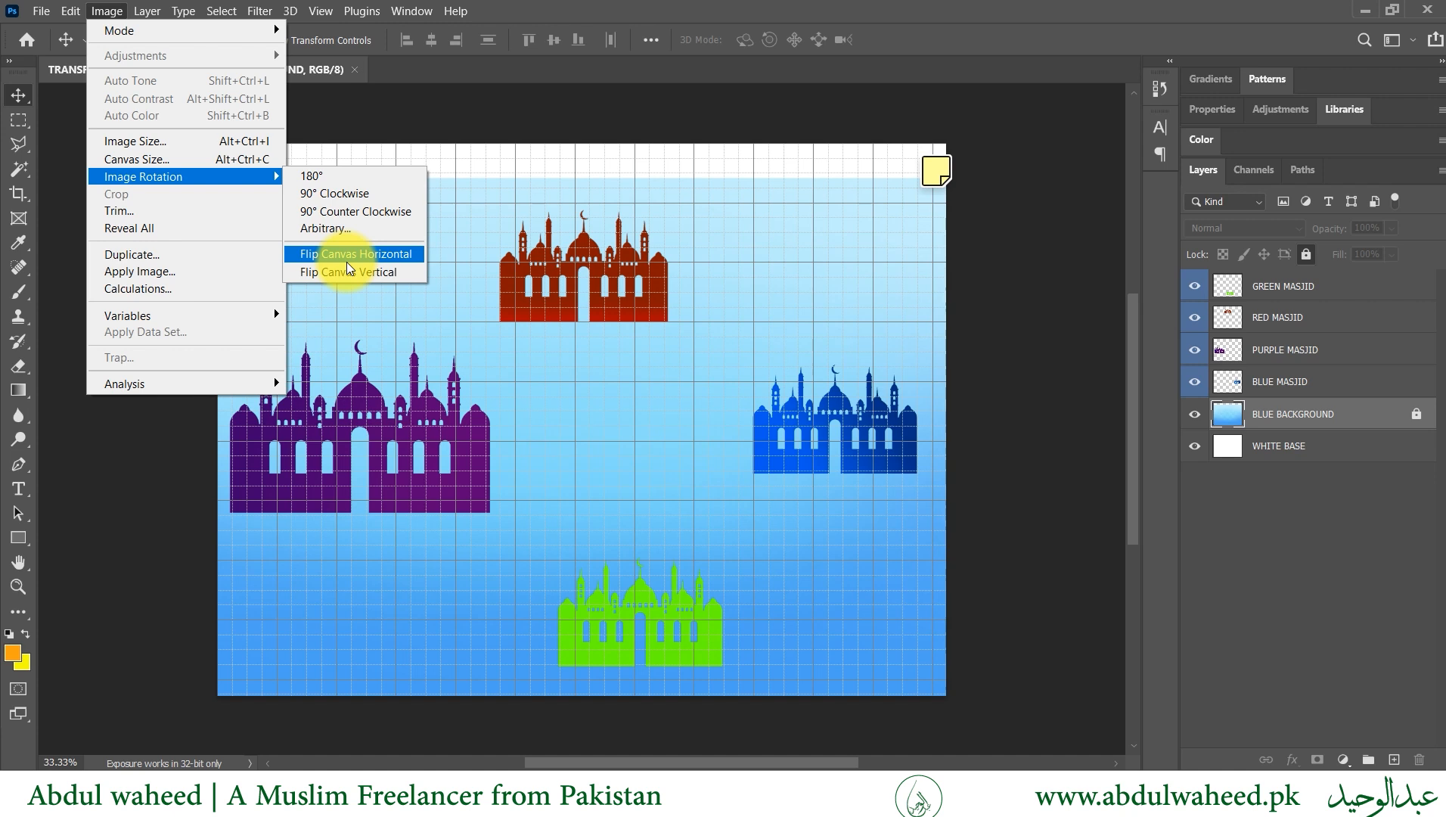
{"action": "left_click", "coordinate": [470, 312]}
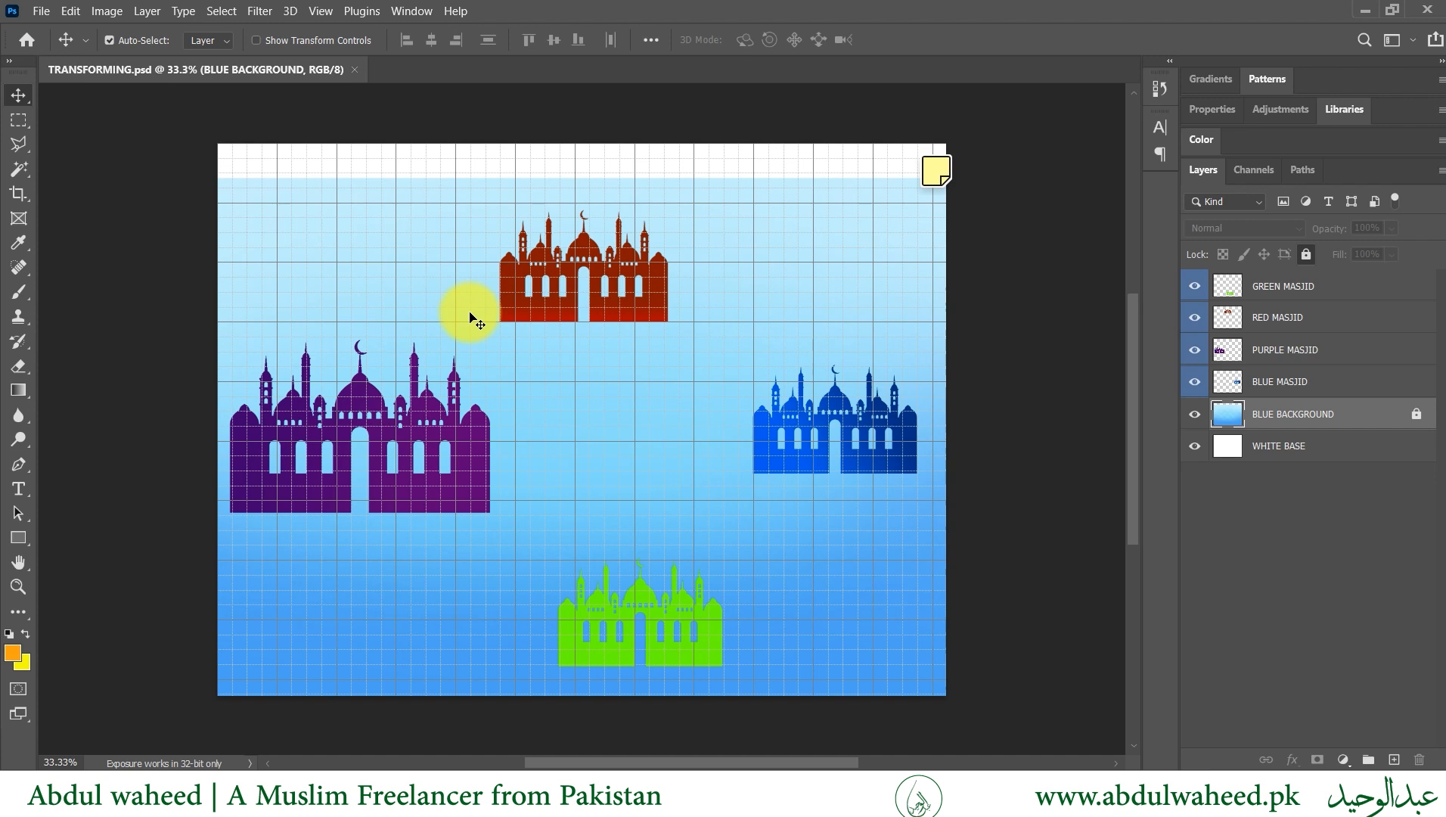
{"action": "left_click", "coordinate": [110, 12]}
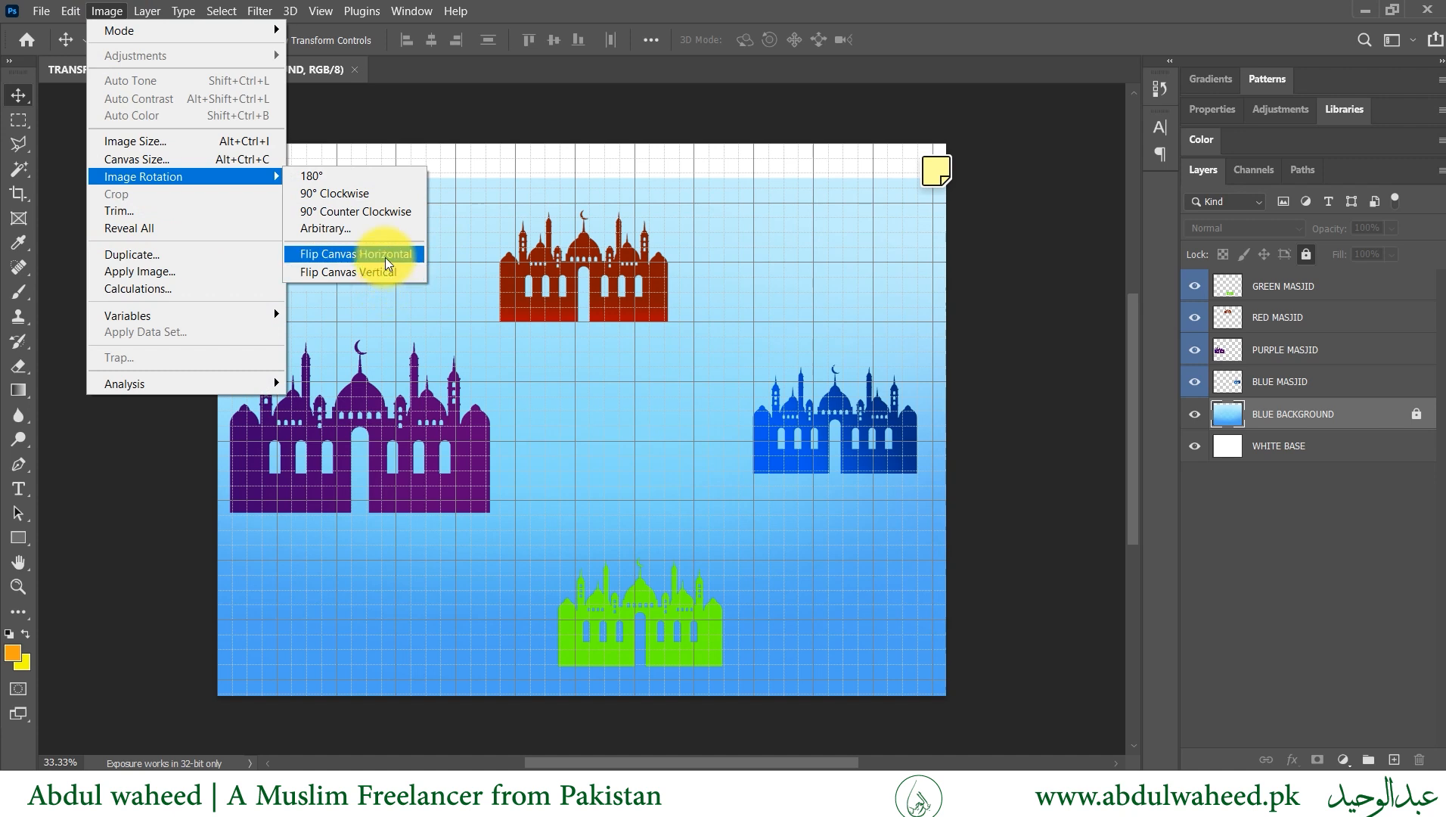
{"action": "left_click", "coordinate": [385, 258]}
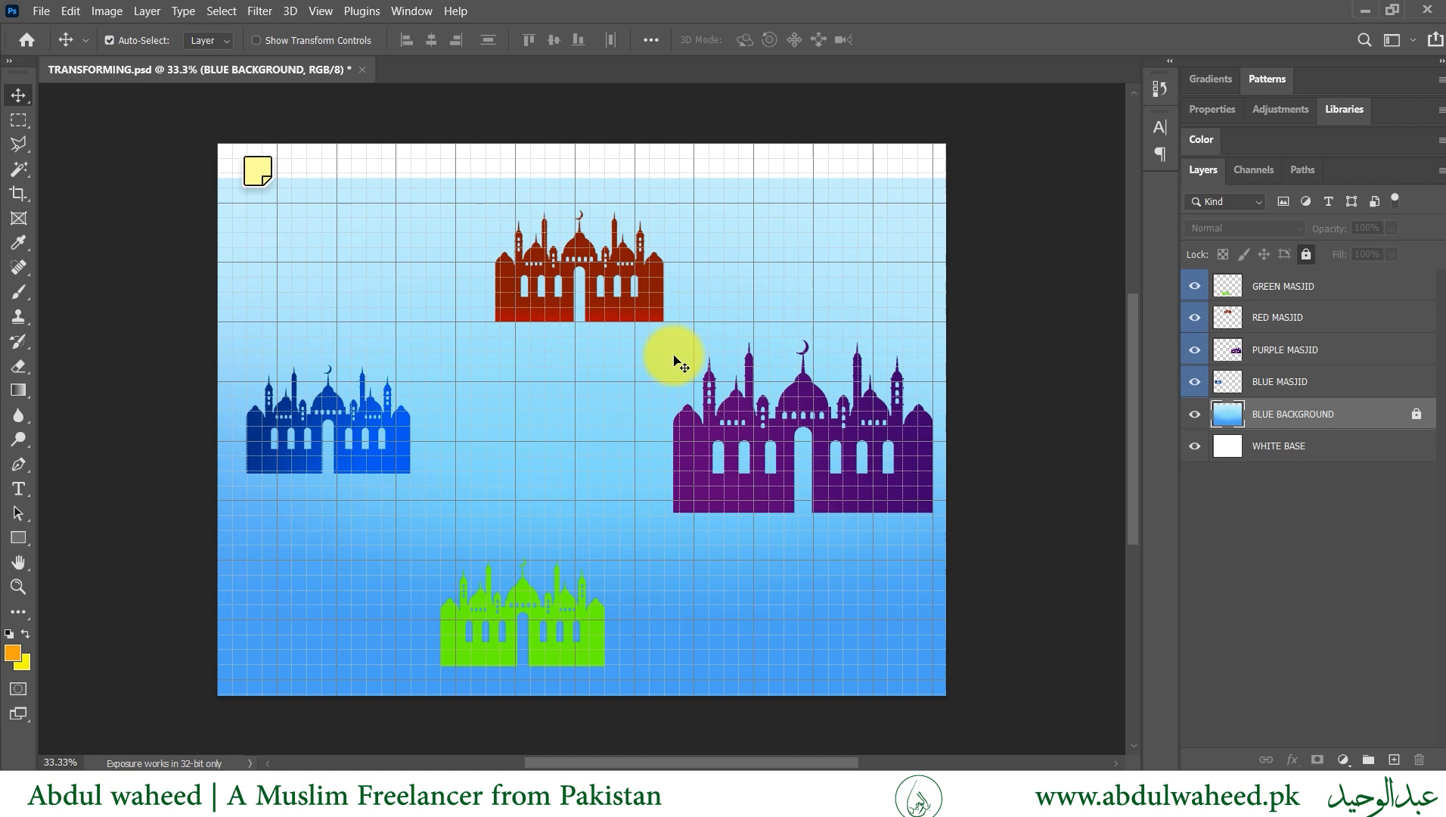
{"action": "key", "text": "ctrl+z"}
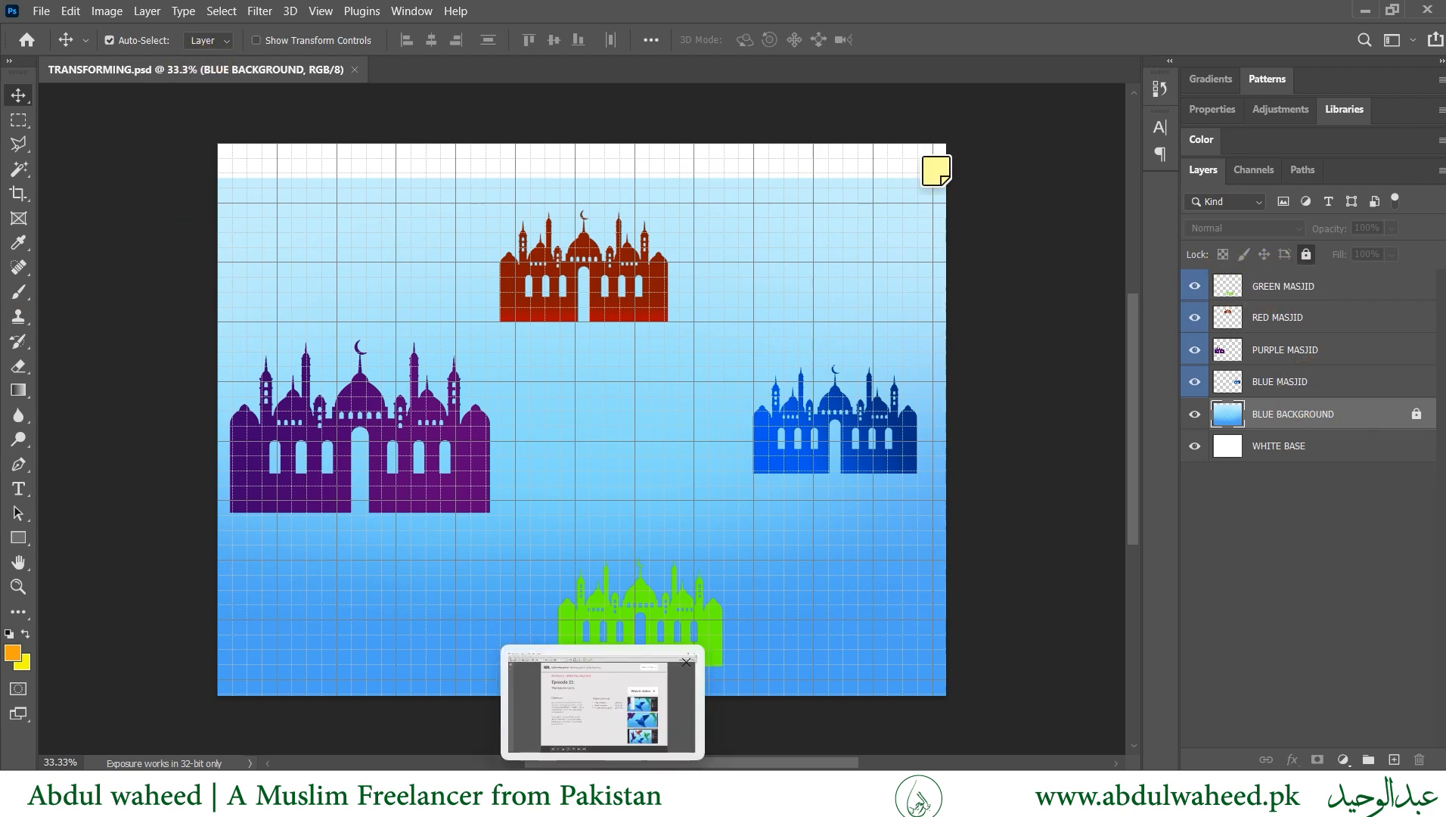
Select the PURPLE MASJID layer, hide it and show it again.
{"action": "left_click", "coordinate": [1227, 349]}
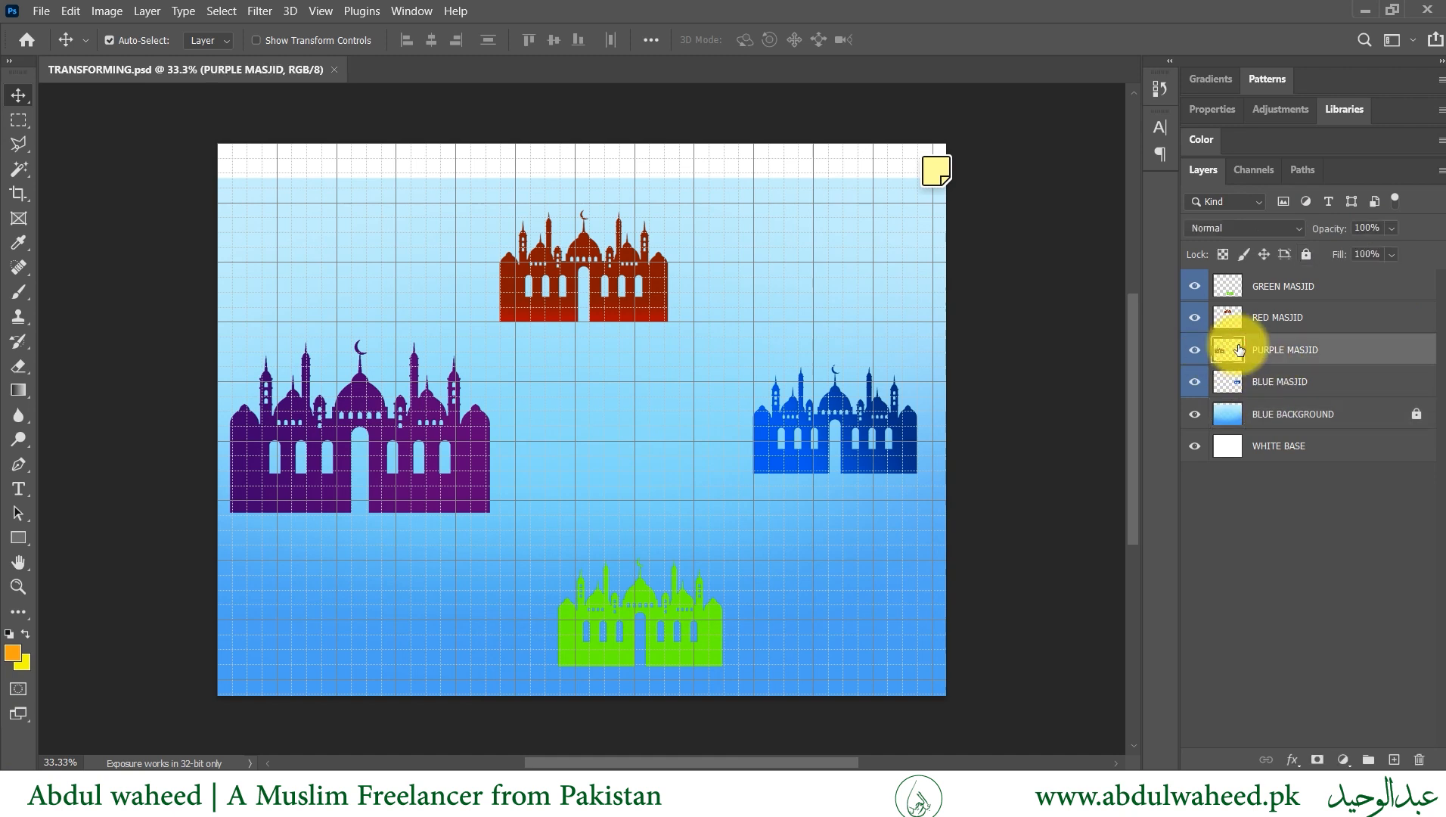
{"action": "left_click", "coordinate": [1196, 352]}
{"action": "left_click", "coordinate": [1196, 352]}
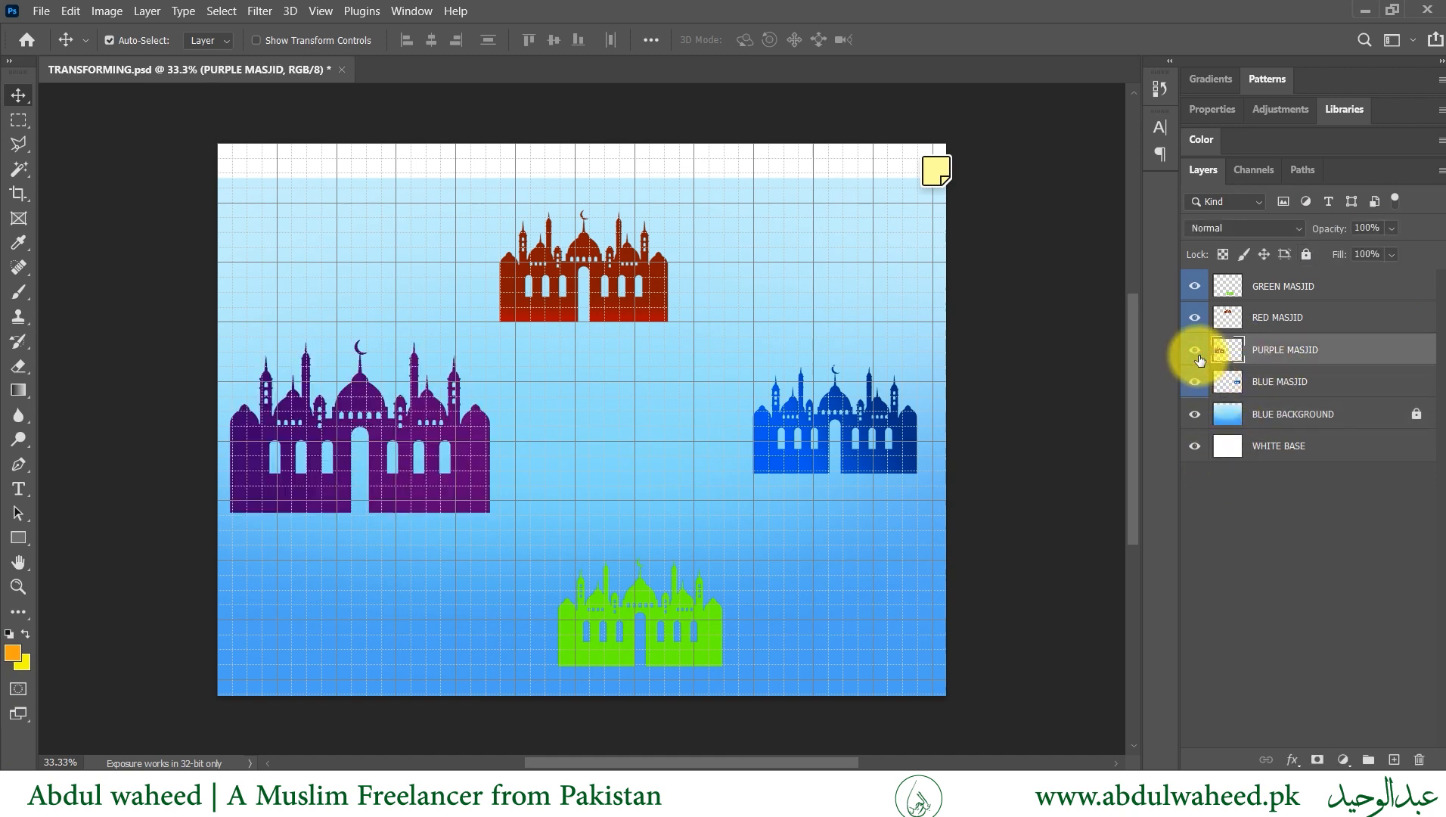
Try Free Transform on the BLUE MASJID layer, scaling it to about 135% by 112% and rotating it about 17°, and discard the transform.
{"action": "key", "text": "alt+bracketleft"}
{"action": "left_click", "coordinate": [72, 10]}
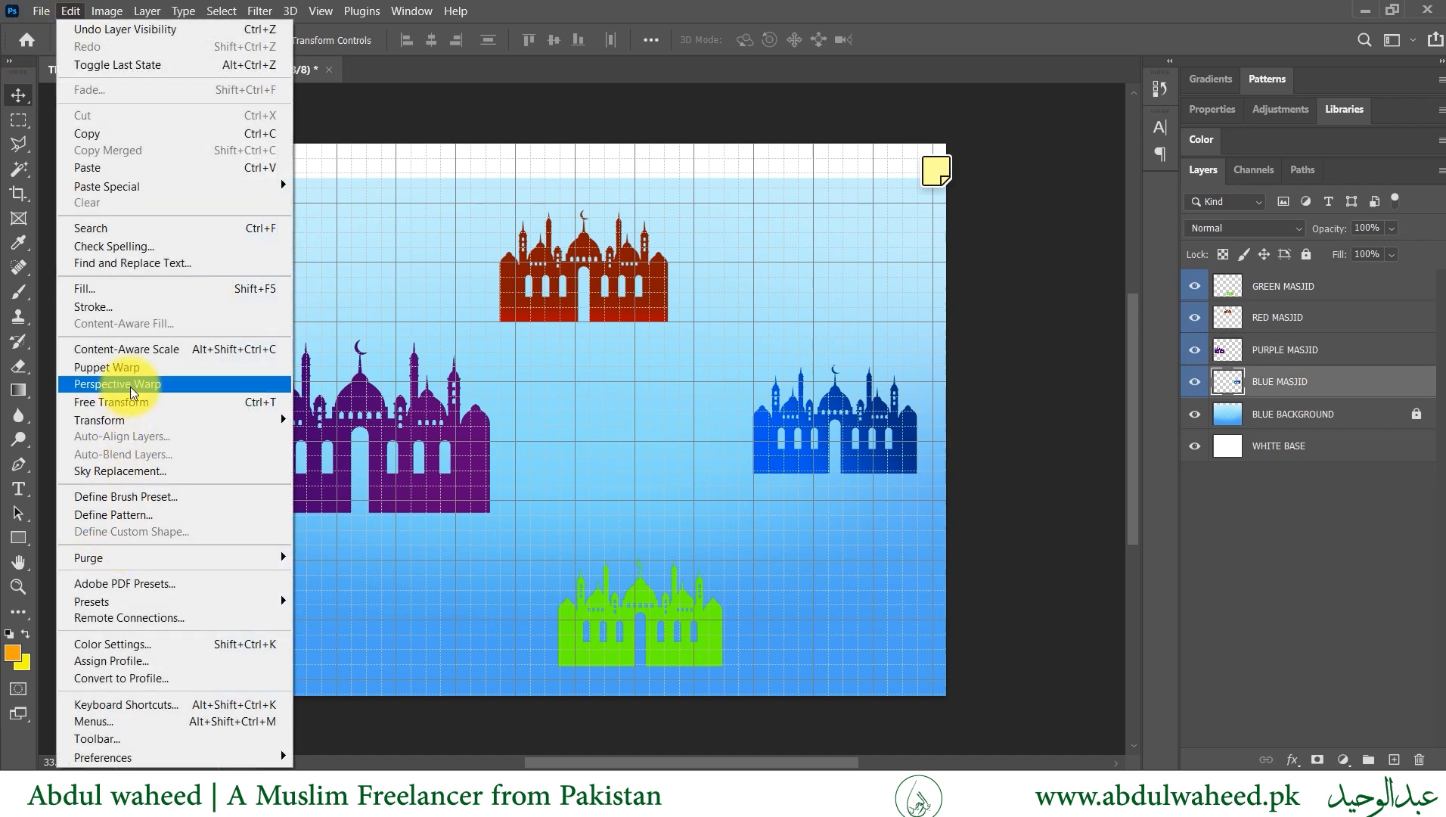
{"action": "left_click", "coordinate": [238, 403]}
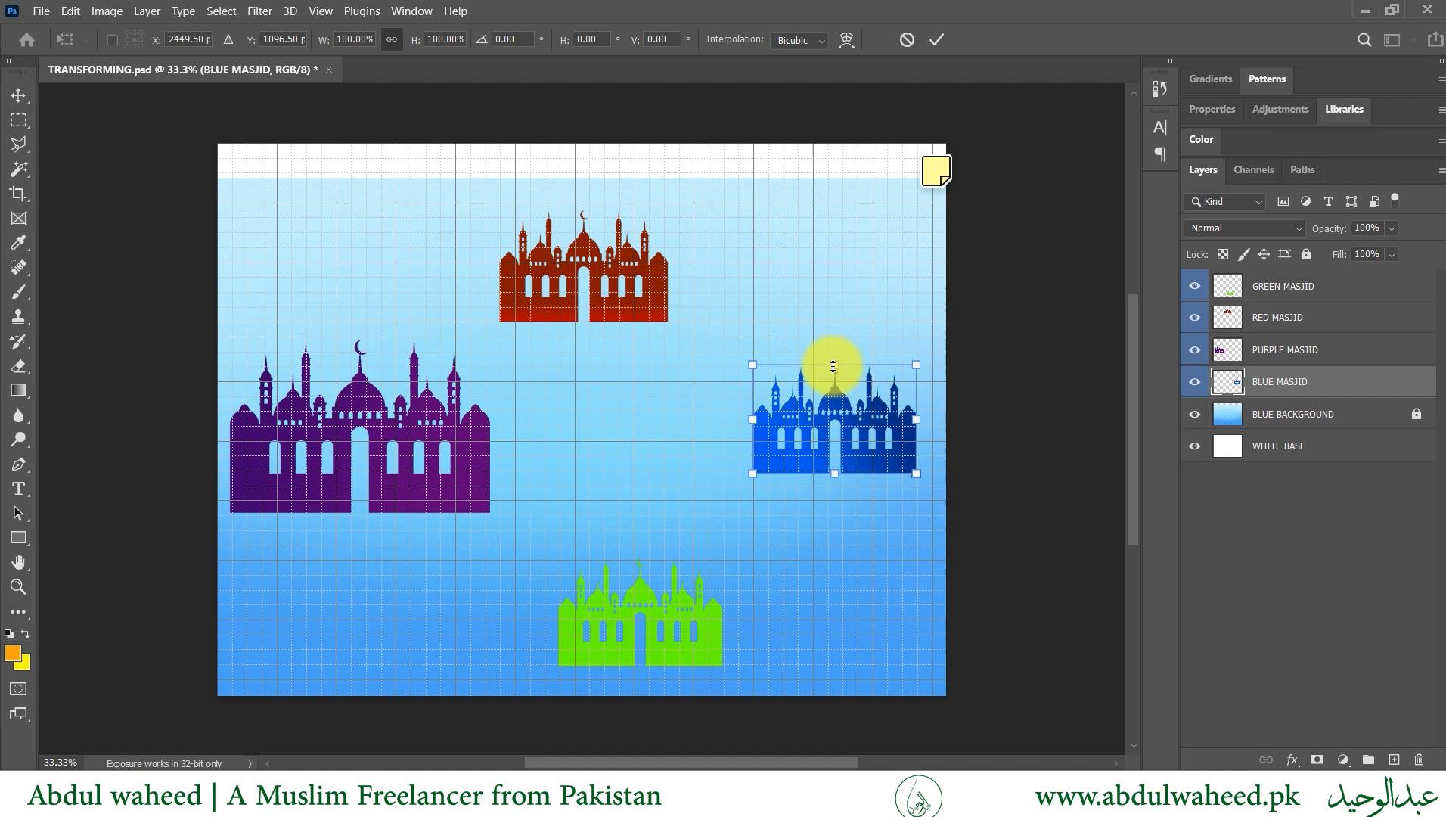
{"action": "mouse_move", "coordinate": [832, 366]}
{"action": "left_mouse_down"}
{"action": "mouse_move", "coordinate": [833, 413]}
{"action": "mouse_move", "coordinate": [844, 354]}
{"action": "mouse_move", "coordinate": [841, 391]}
{"action": "mouse_move", "coordinate": [842, 365]}
{"action": "mouse_move", "coordinate": [758, 410]}
{"action": "mouse_move", "coordinate": [833, 377]}
{"action": "mouse_move", "coordinate": [833, 394]}
{"action": "mouse_move", "coordinate": [833, 344]}
{"action": "mouse_move", "coordinate": [830, 410]}
{"action": "mouse_move", "coordinate": [828, 366]}
{"action": "left_mouse_up"}
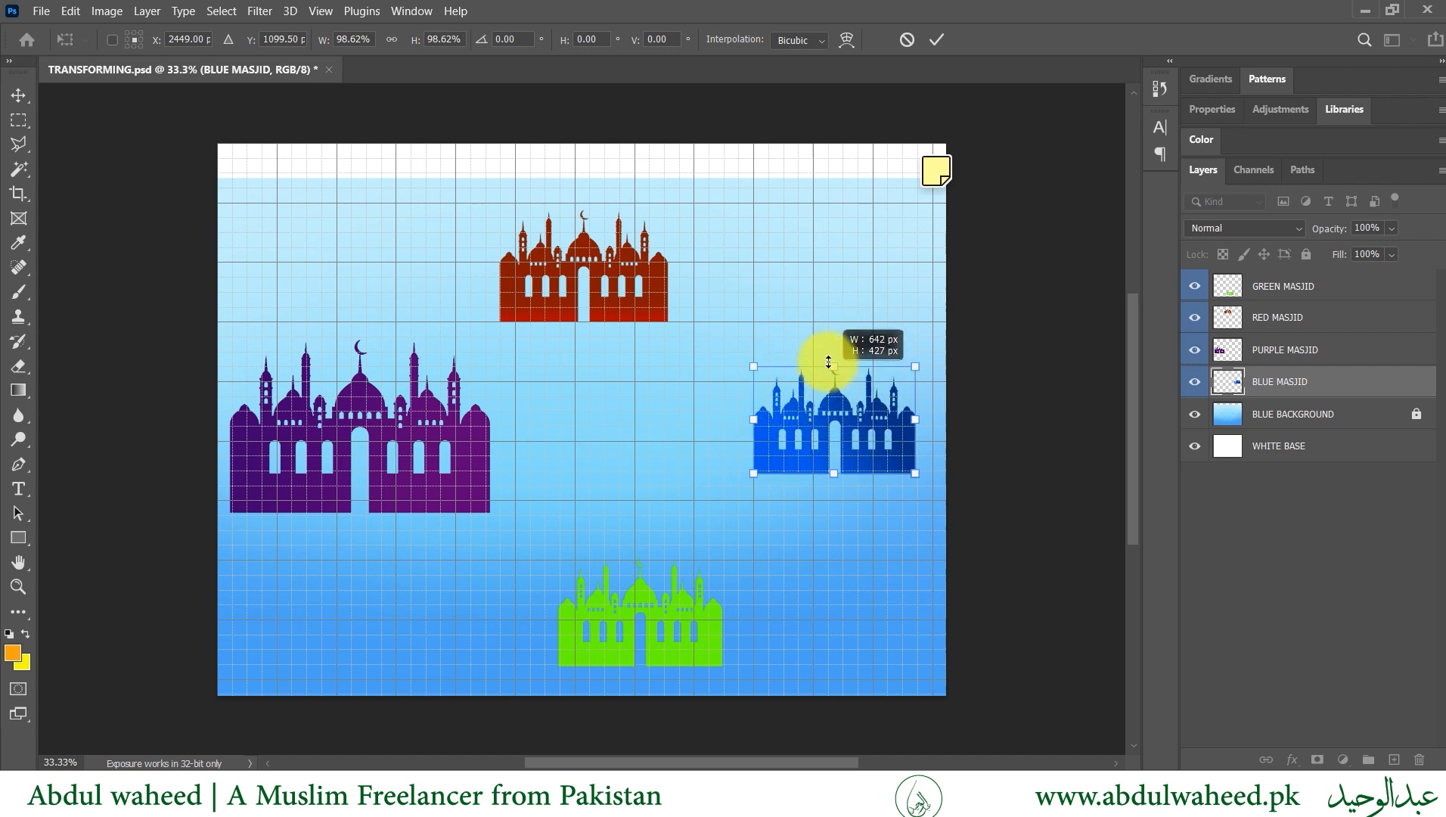
{"action": "mouse_move", "coordinate": [754, 419]}
{"action": "left_mouse_down"}
{"action": "mouse_move", "coordinate": [711, 429]}
{"action": "mouse_move", "coordinate": [777, 425]}
{"action": "mouse_move", "coordinate": [717, 423]}
{"action": "mouse_move", "coordinate": [743, 421]}
{"action": "left_mouse_up"}
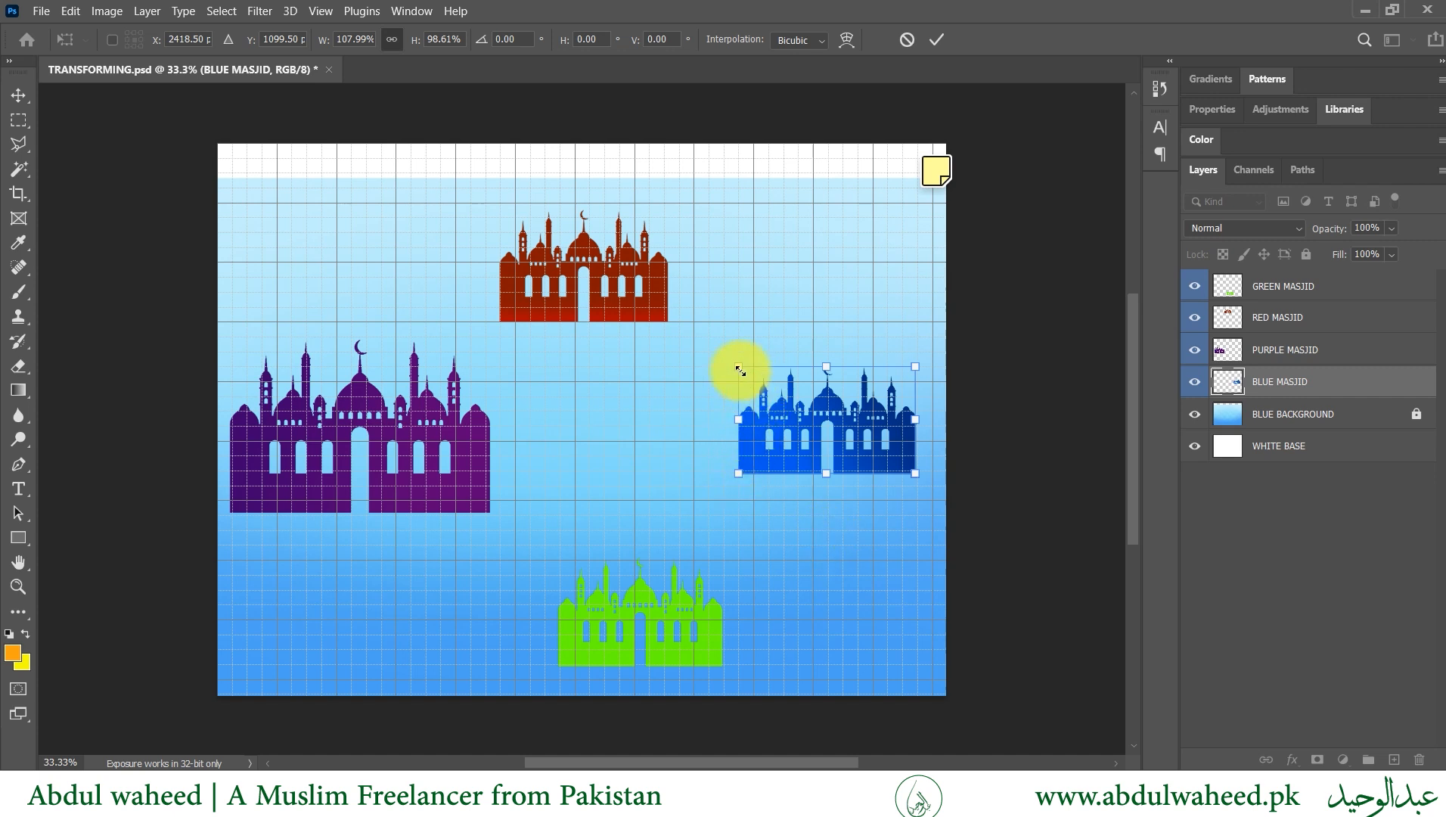
{"action": "mouse_move", "coordinate": [740, 370]}
{"action": "left_mouse_down"}
{"action": "mouse_move", "coordinate": [785, 401]}
{"action": "mouse_move", "coordinate": [727, 343]}
{"action": "mouse_move", "coordinate": [758, 392]}
{"action": "mouse_move", "coordinate": [730, 381]}
{"action": "mouse_move", "coordinate": [761, 390]}
{"action": "mouse_move", "coordinate": [736, 375]}
{"action": "left_mouse_up"}
{"action": "key", "text": "alt+Tab"}
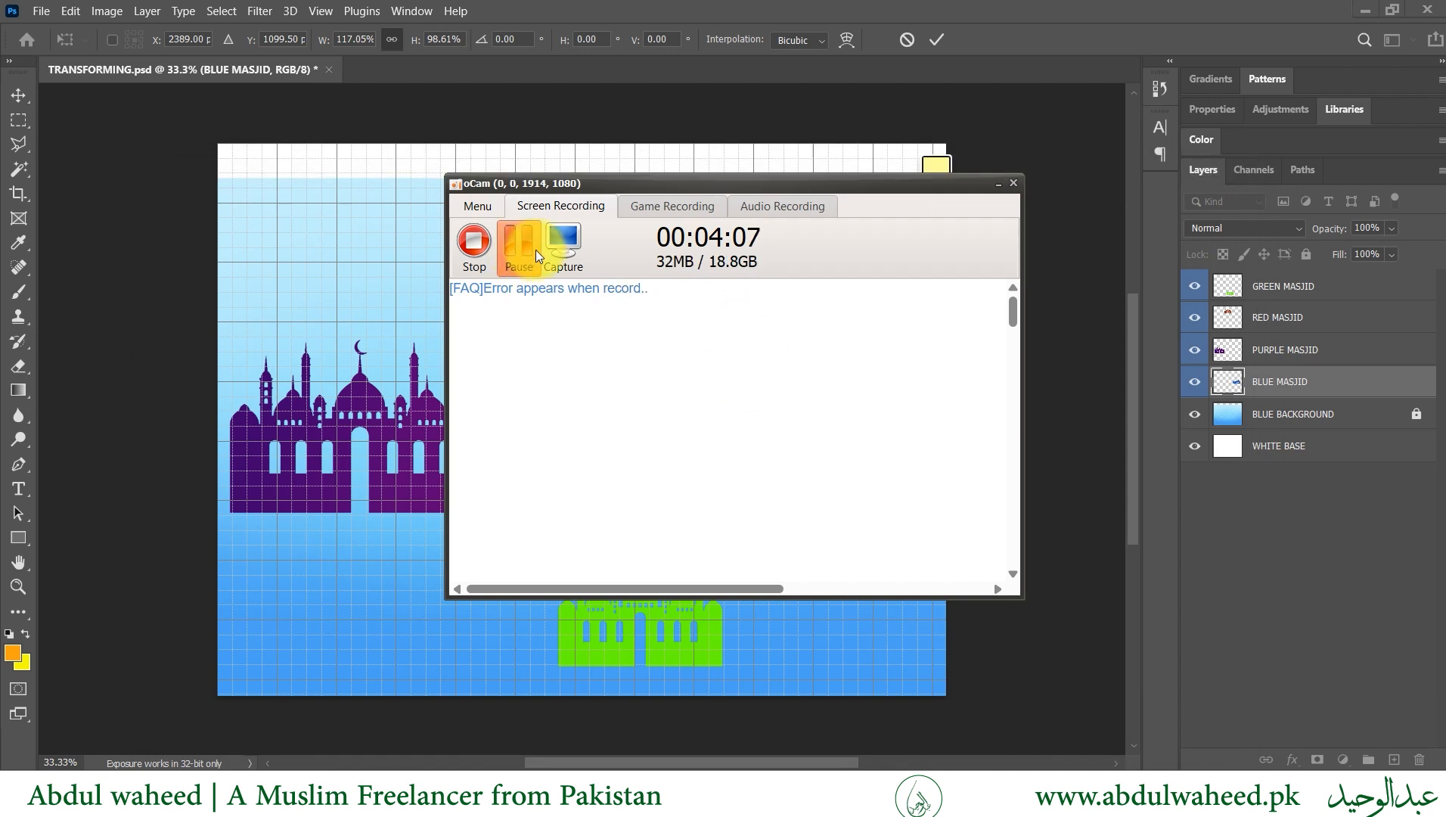
{"action": "left_click", "coordinate": [115, 469]}
{"action": "mouse_move", "coordinate": [725, 361]}
{"action": "left_mouse_down"}
{"action": "mouse_move", "coordinate": [708, 342]}
{"action": "mouse_move", "coordinate": [736, 377]}
{"action": "mouse_move", "coordinate": [723, 333]}
{"action": "mouse_move", "coordinate": [687, 358]}
{"action": "mouse_move", "coordinate": [719, 378]}
{"action": "mouse_move", "coordinate": [757, 337]}
{"action": "mouse_move", "coordinate": [730, 333]}
{"action": "mouse_move", "coordinate": [689, 366]}
{"action": "mouse_move", "coordinate": [761, 394]}
{"action": "mouse_move", "coordinate": [775, 327]}
{"action": "mouse_move", "coordinate": [704, 333]}
{"action": "mouse_move", "coordinate": [716, 394]}
{"action": "mouse_move", "coordinate": [736, 316]}
{"action": "mouse_move", "coordinate": [688, 336]}
{"action": "mouse_move", "coordinate": [702, 357]}
{"action": "left_mouse_up"}
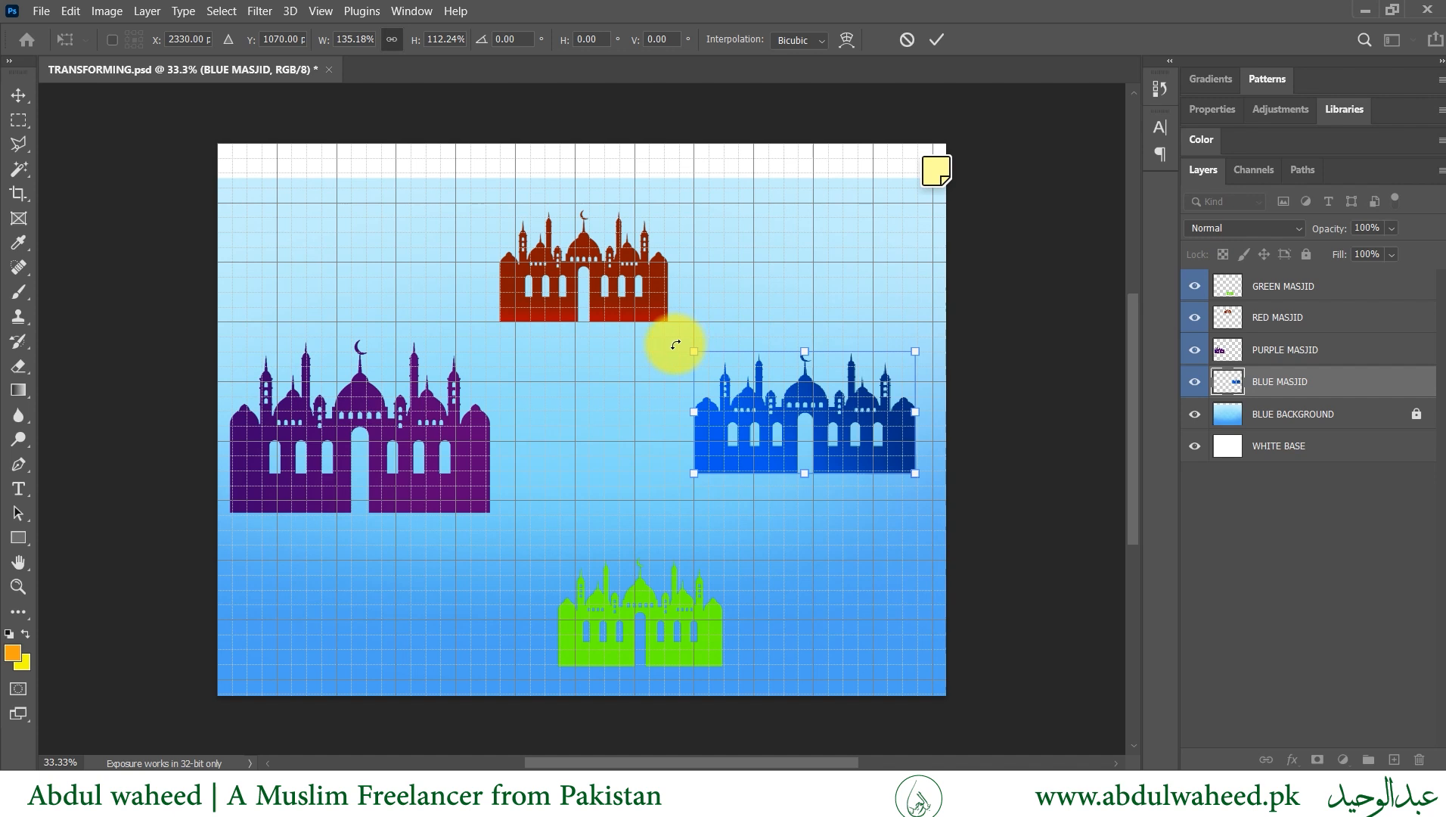
{"action": "left_click_drag", "start_coordinate": [675, 345], "coordinate": [708, 318]}
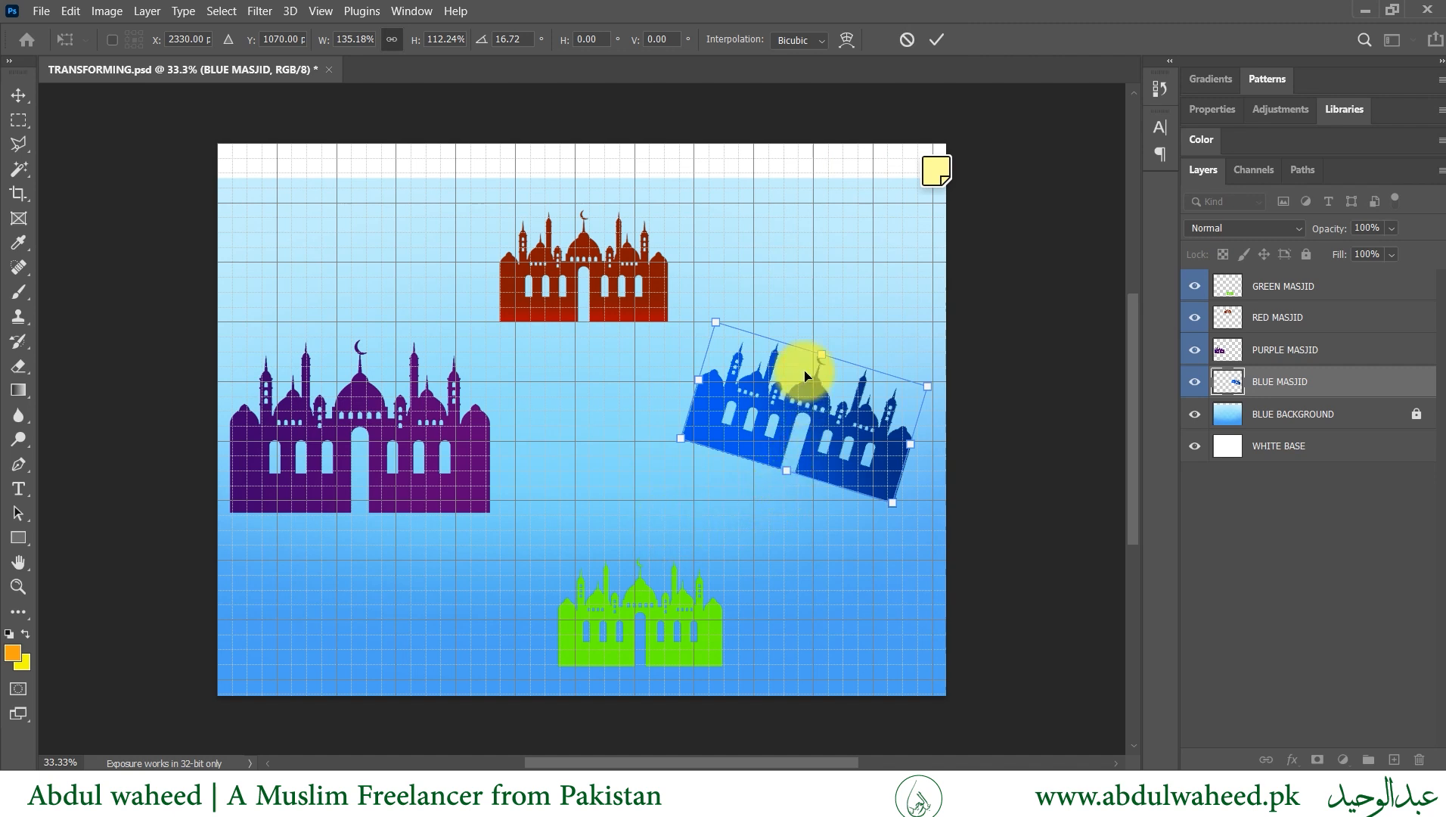
{"action": "left_click", "coordinate": [899, 47]}
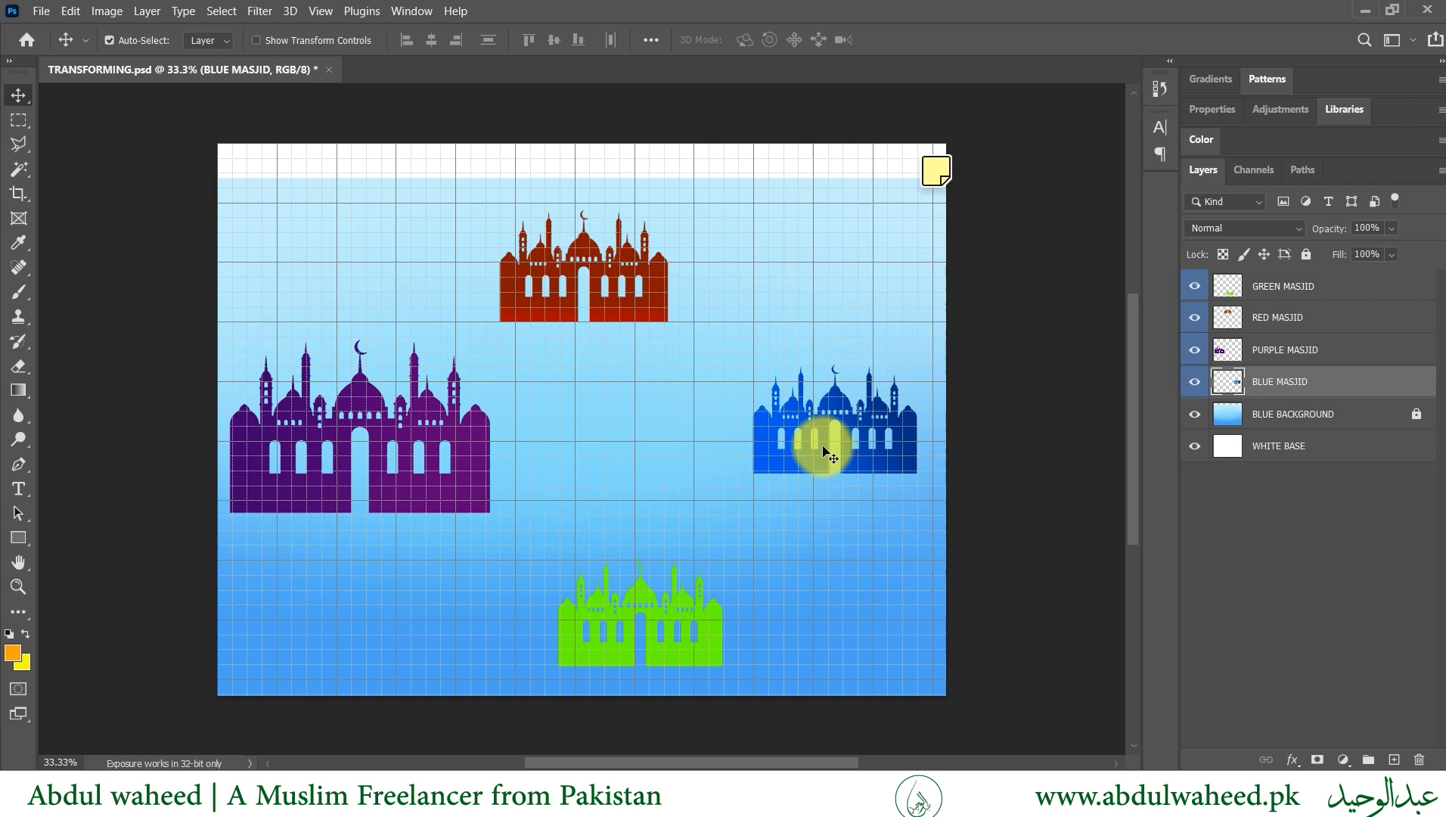
Start Free Transform on the BLUE MASJID layer and leave it without making any changes.
{"action": "key", "text": "ctrl"}
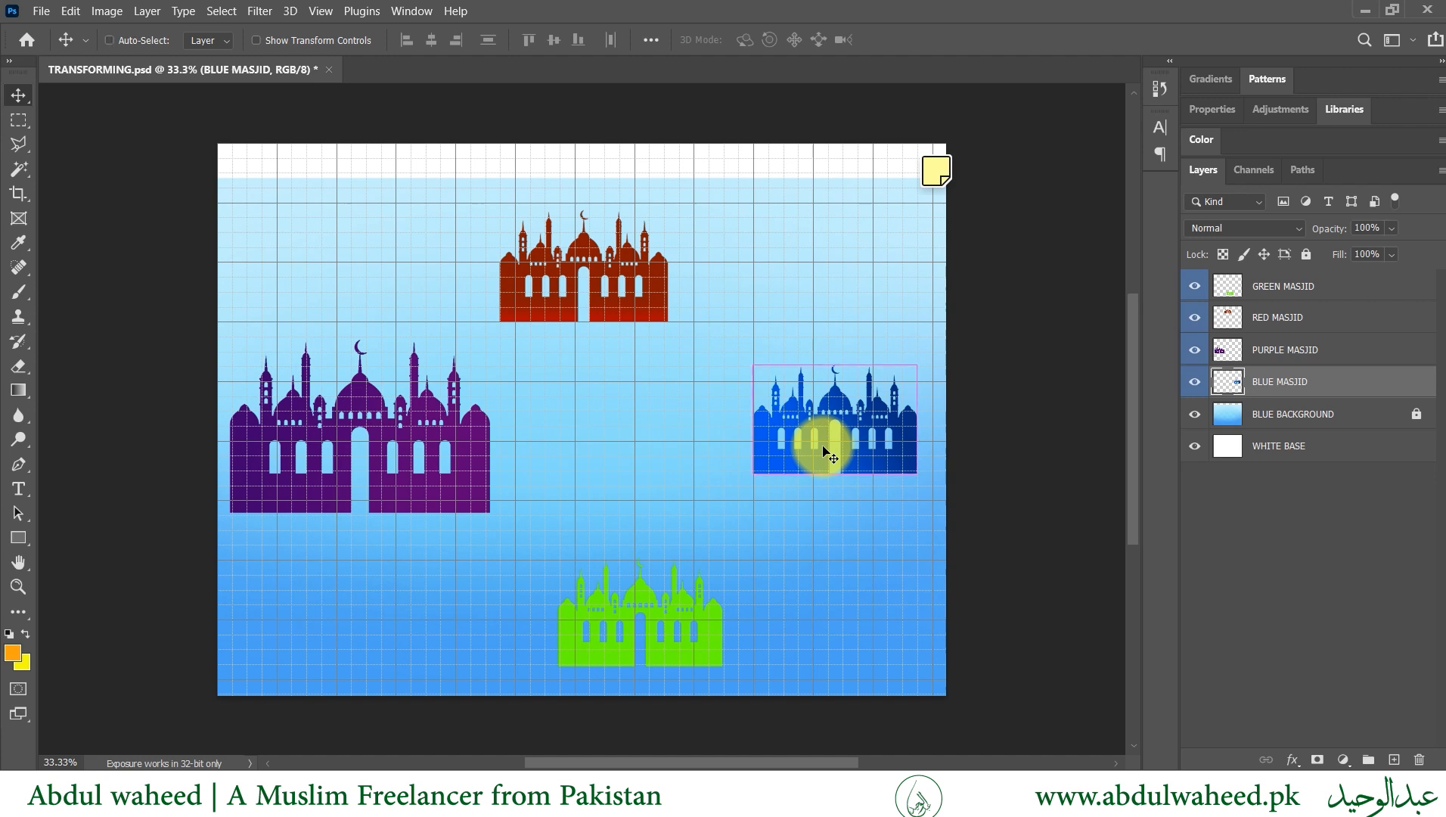
{"action": "key", "text": "ctrl+t"}
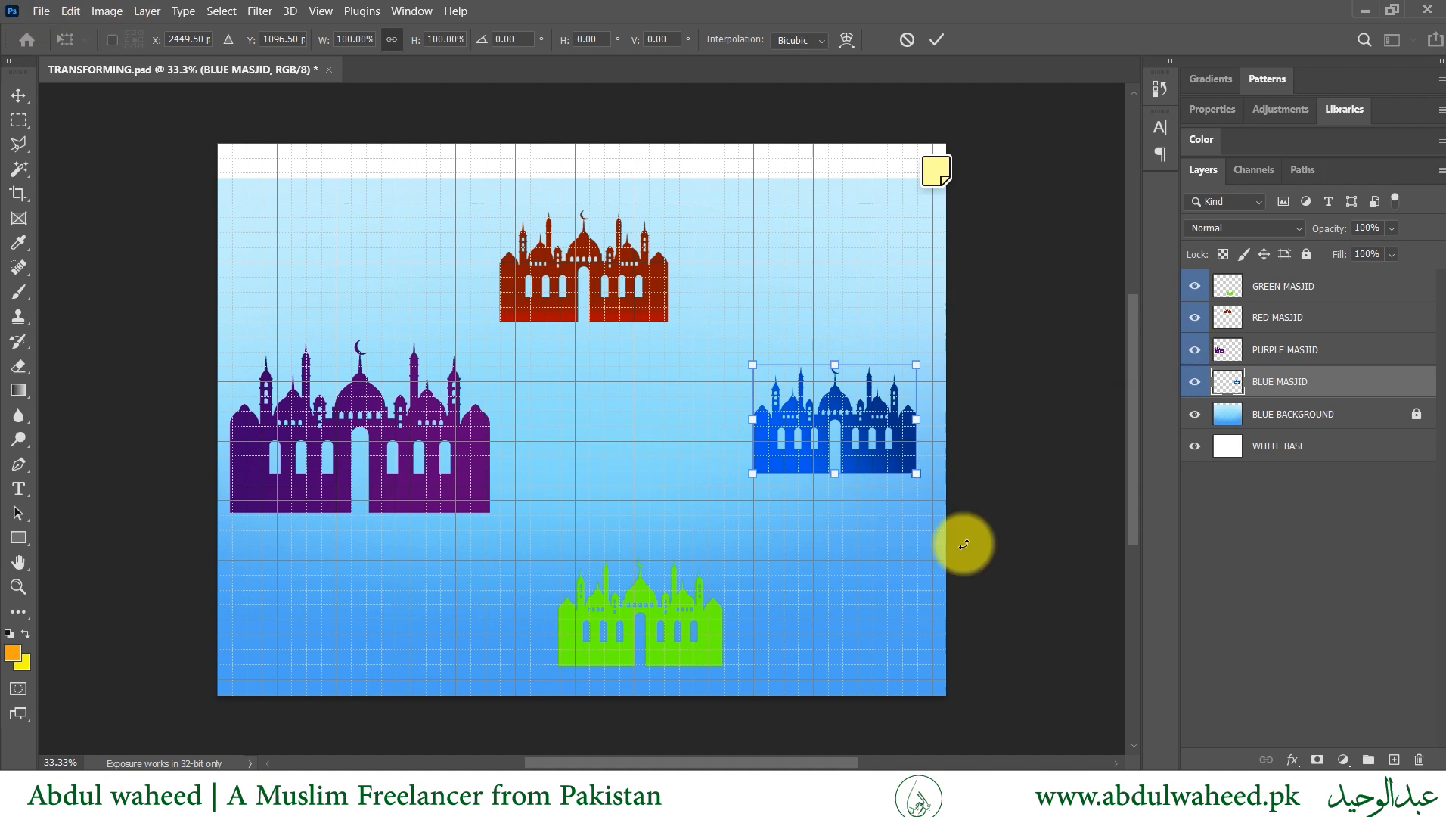
{"action": "key", "text": "Return"}
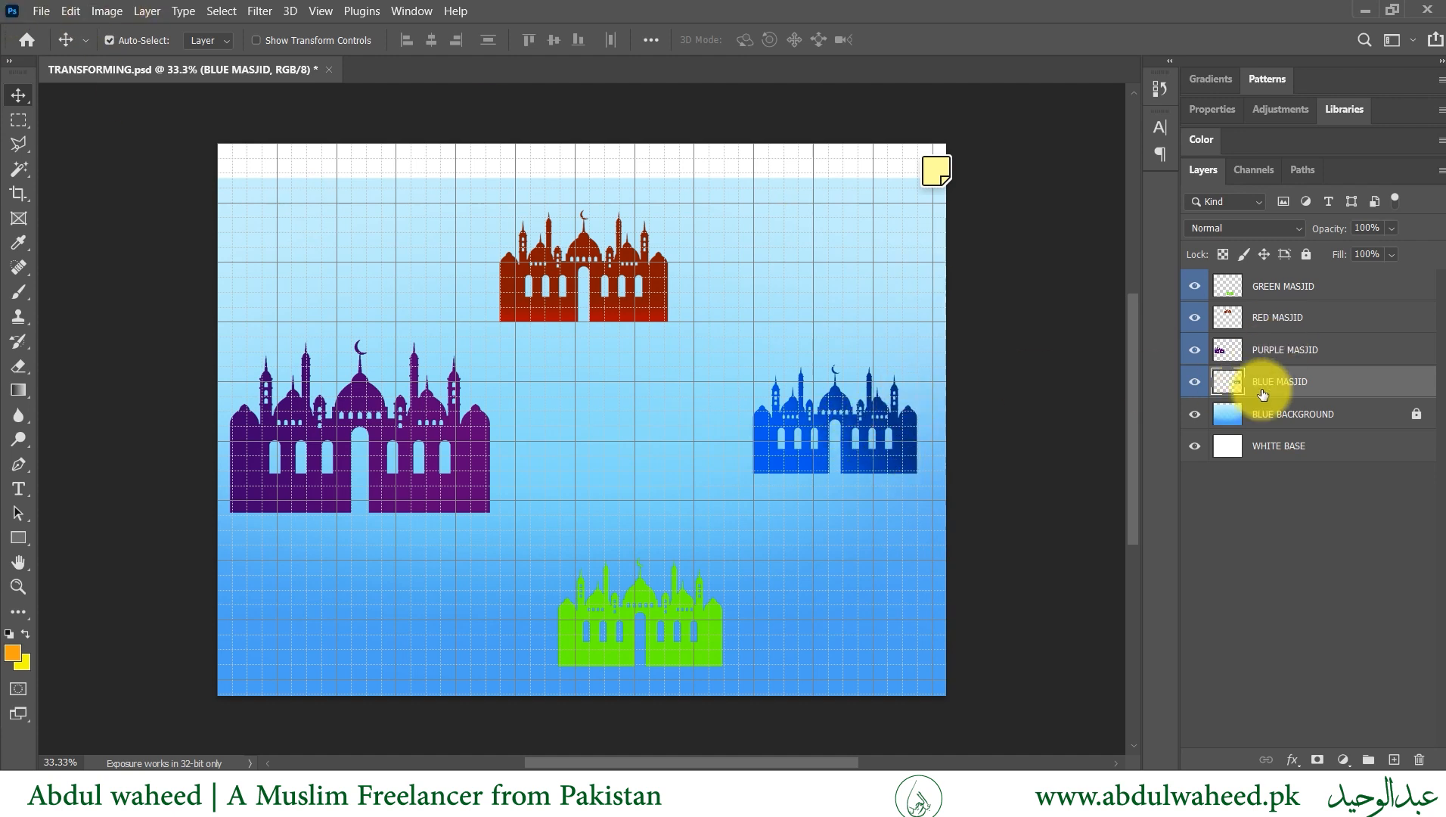
Warp the PURPLE MASJID layer with a custom warp, bending its top edge downward on the right side and upward on the left side.
{"action": "left_click", "coordinate": [1223, 354]}
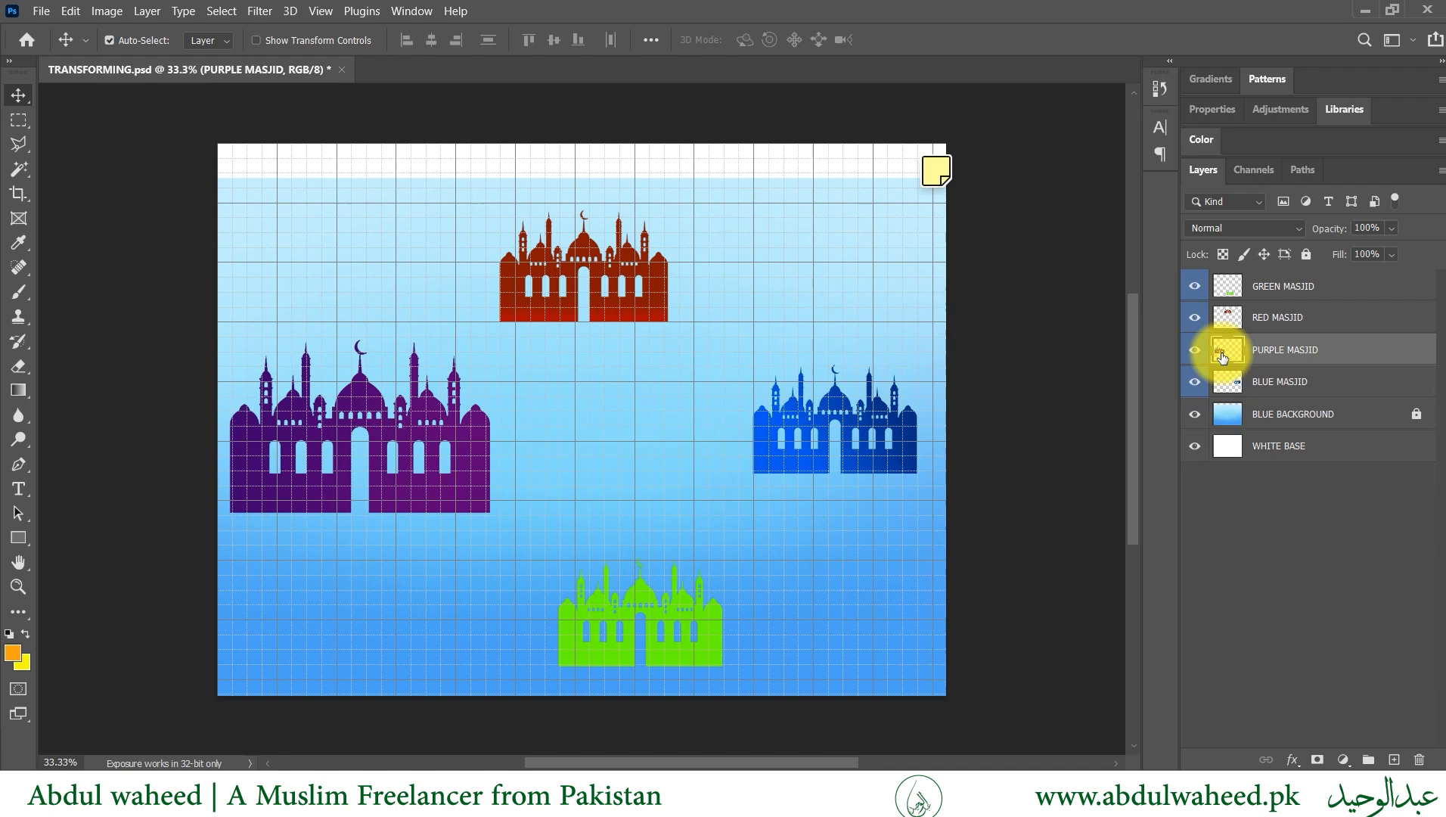
{"action": "left_click", "coordinate": [66, 11]}
{"action": "mouse_move", "coordinate": [178, 413]}
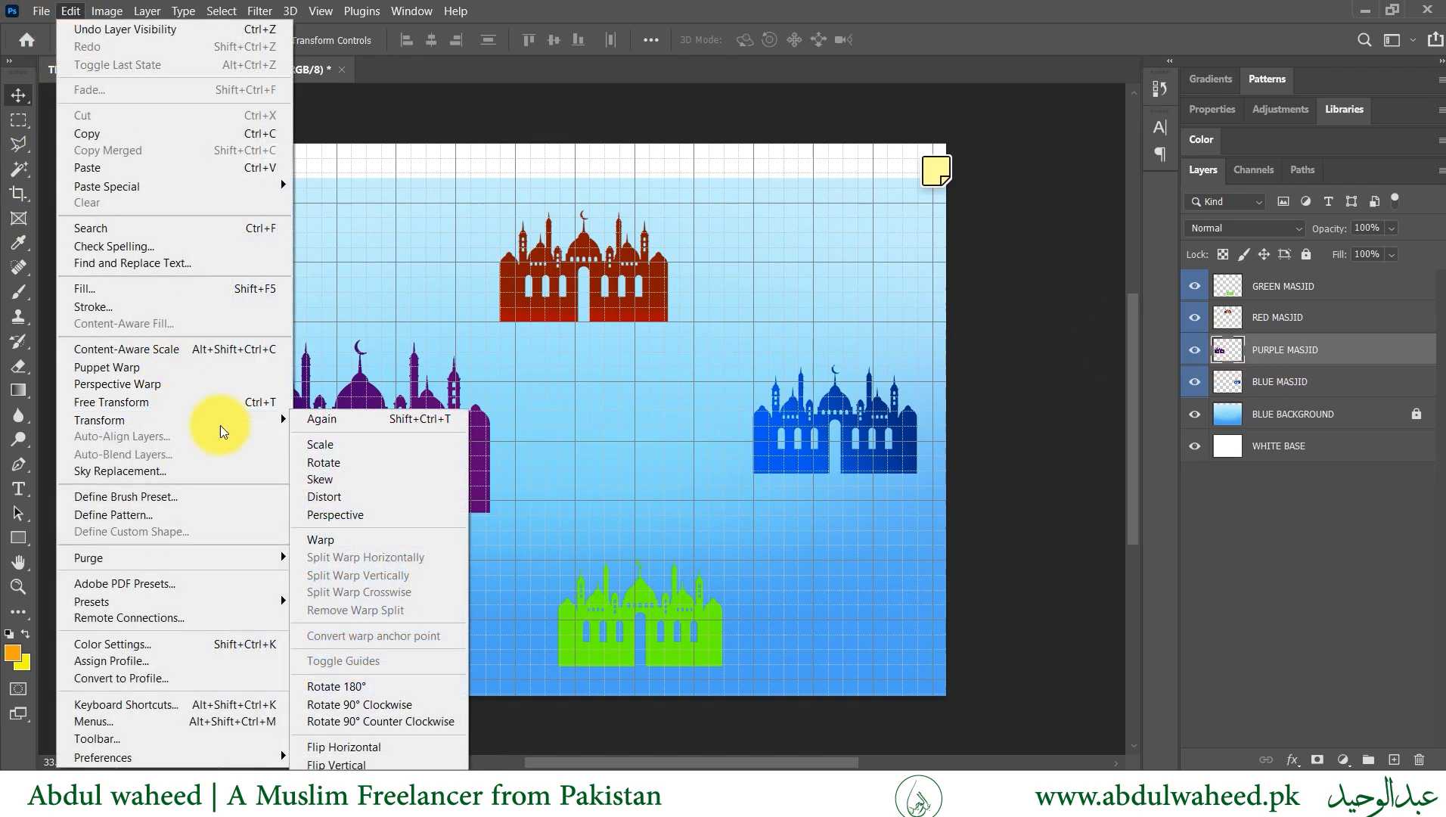
{"action": "left_click", "coordinate": [352, 540]}
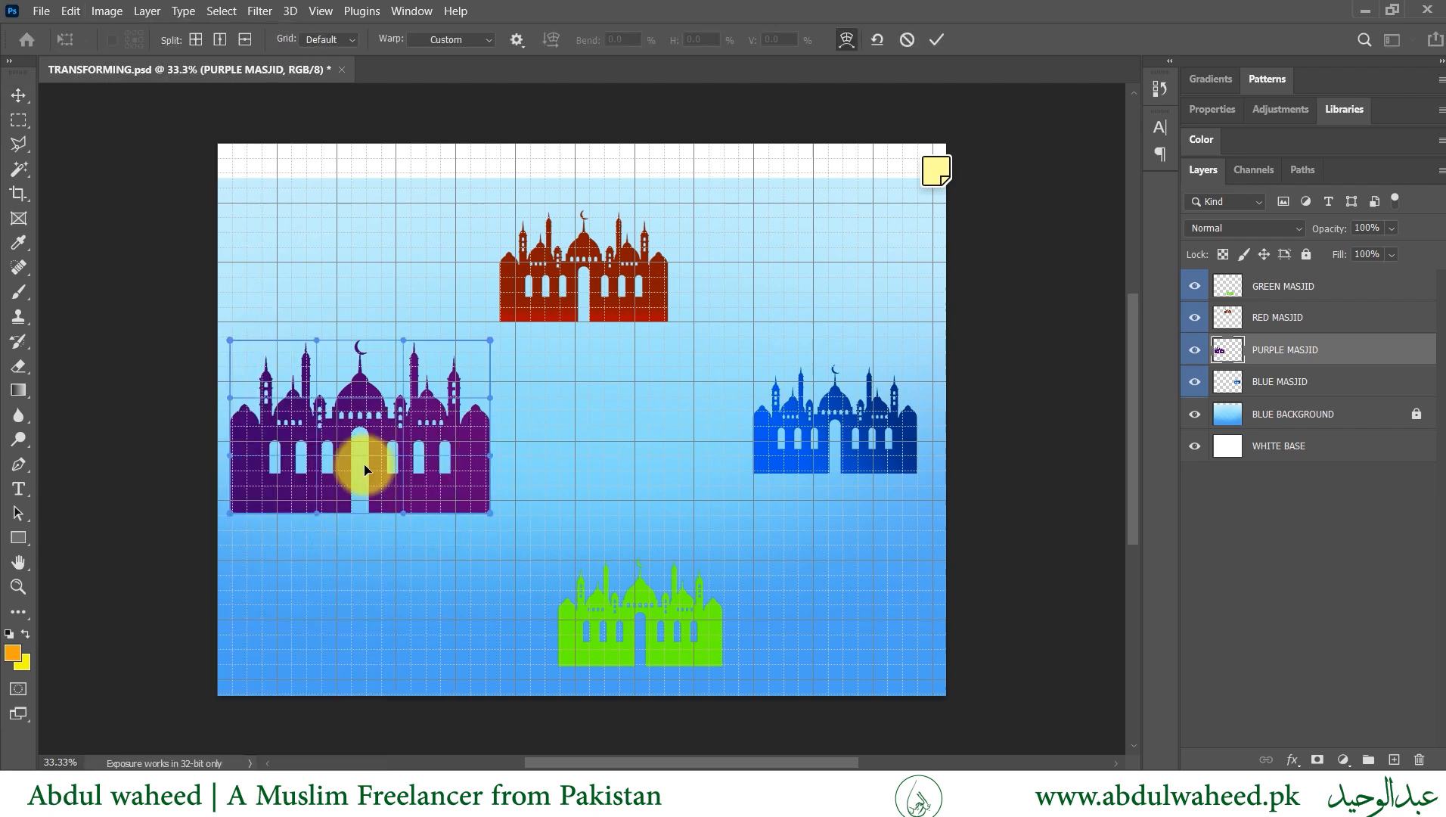
{"action": "scroll", "coordinate": [357, 413], "scroll_direction": "up", "scroll_amount": 5}
{"action": "left_click_drag", "start_coordinate": [366, 485], "coordinate": [715, 357]}
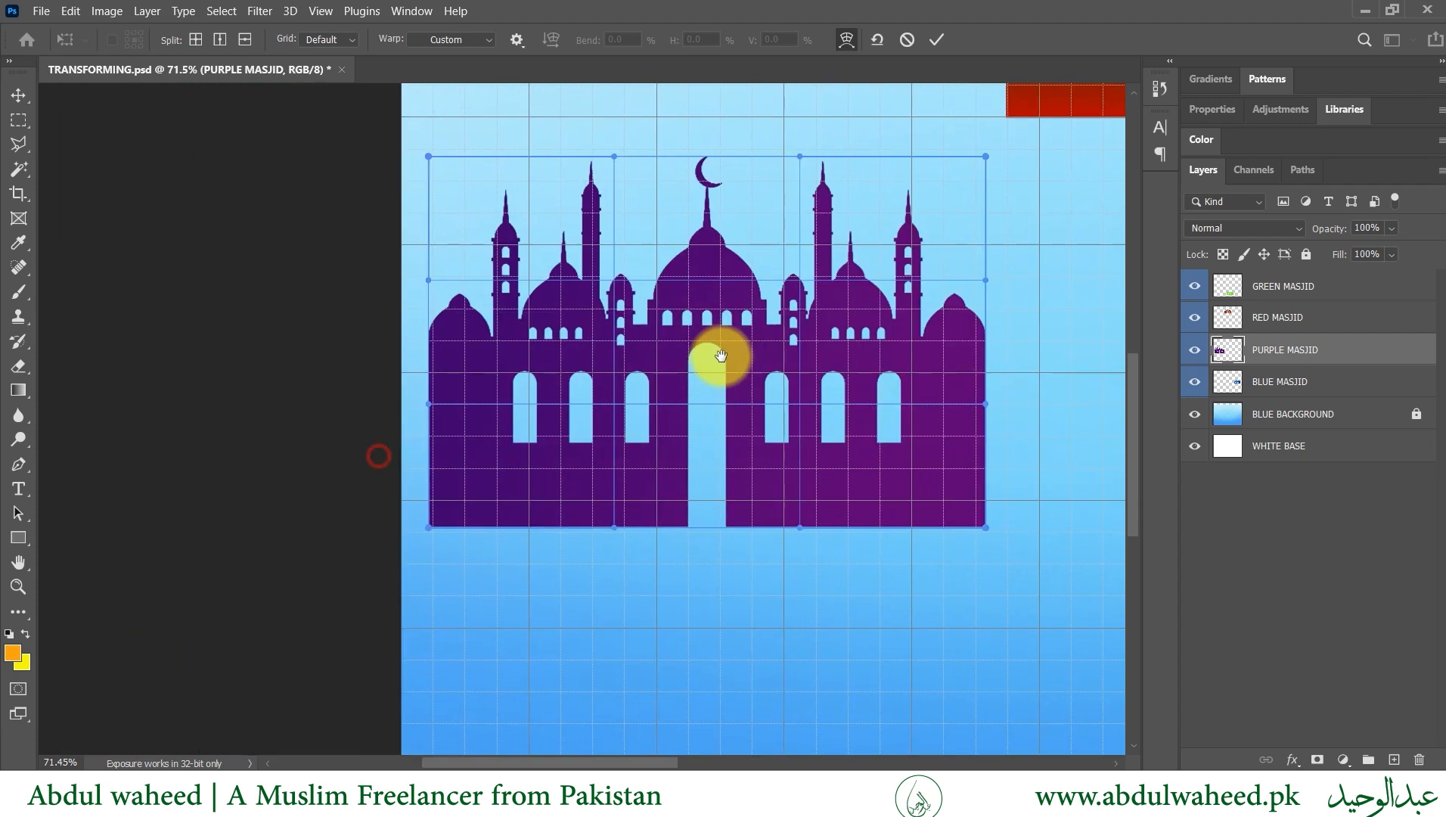
{"action": "left_click_drag", "start_coordinate": [939, 427], "coordinate": [881, 449]}
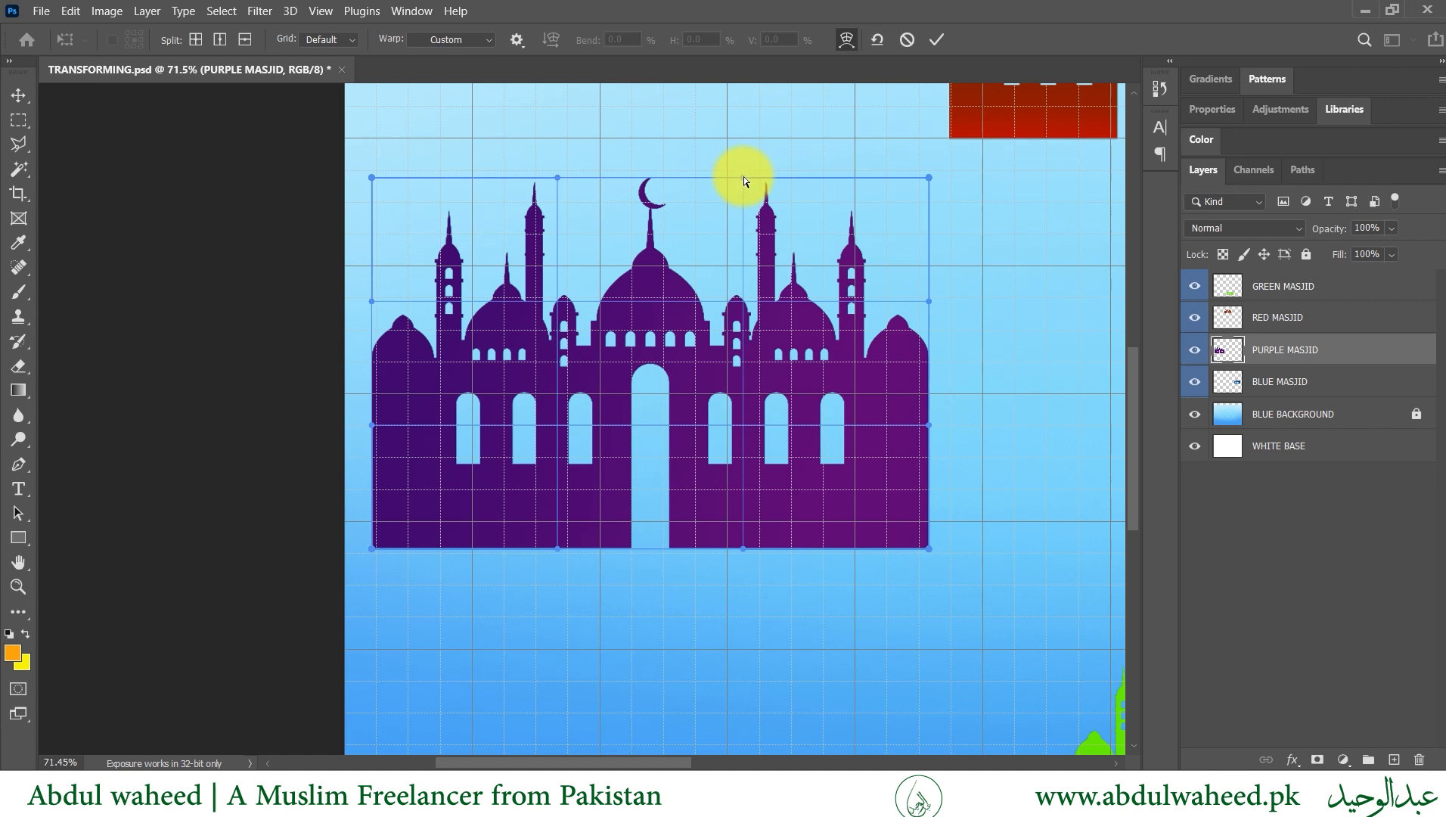
{"action": "left_click_drag", "start_coordinate": [741, 182], "coordinate": [738, 323]}
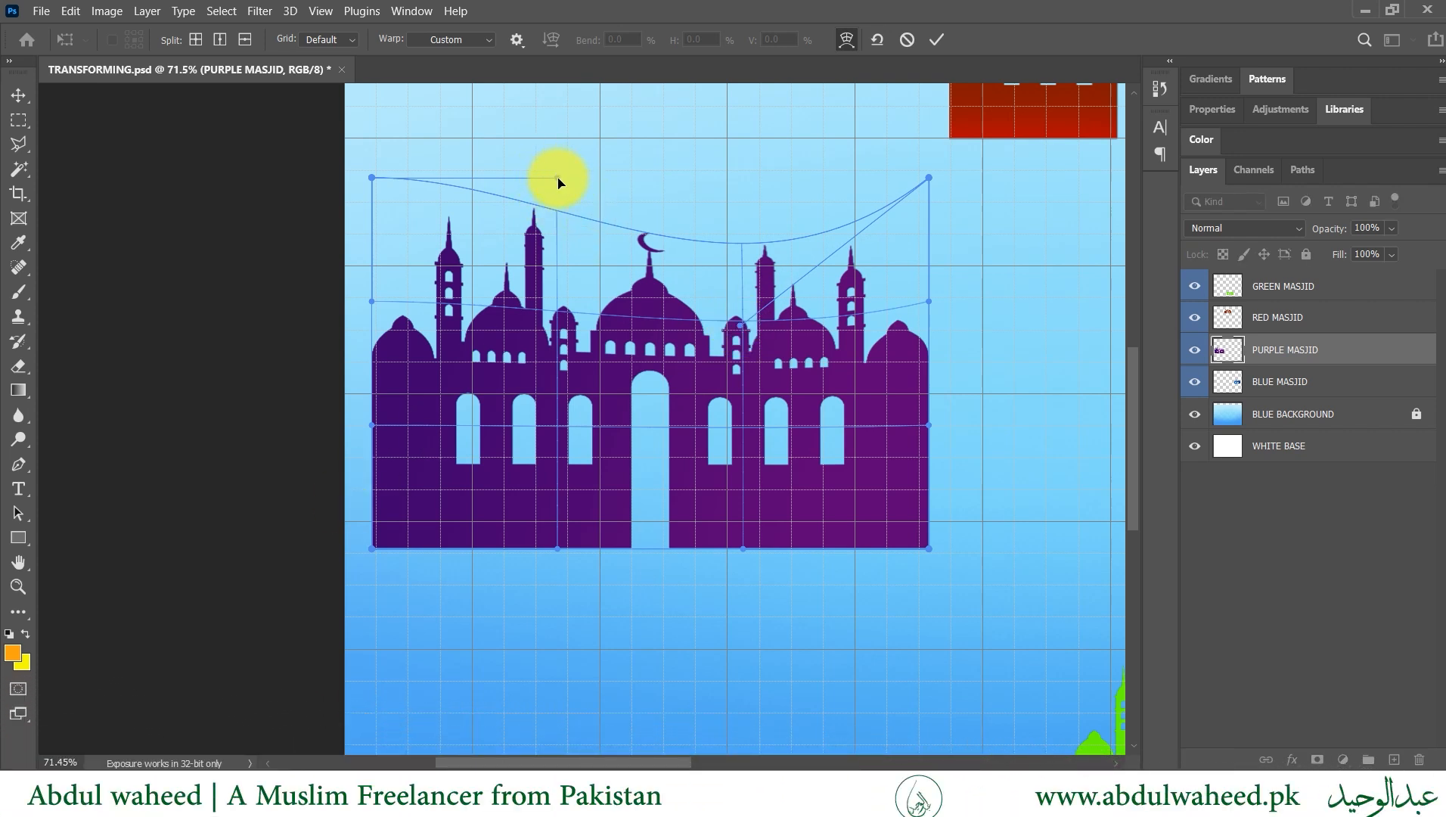
{"action": "left_click_drag", "start_coordinate": [558, 182], "coordinate": [548, 127]}
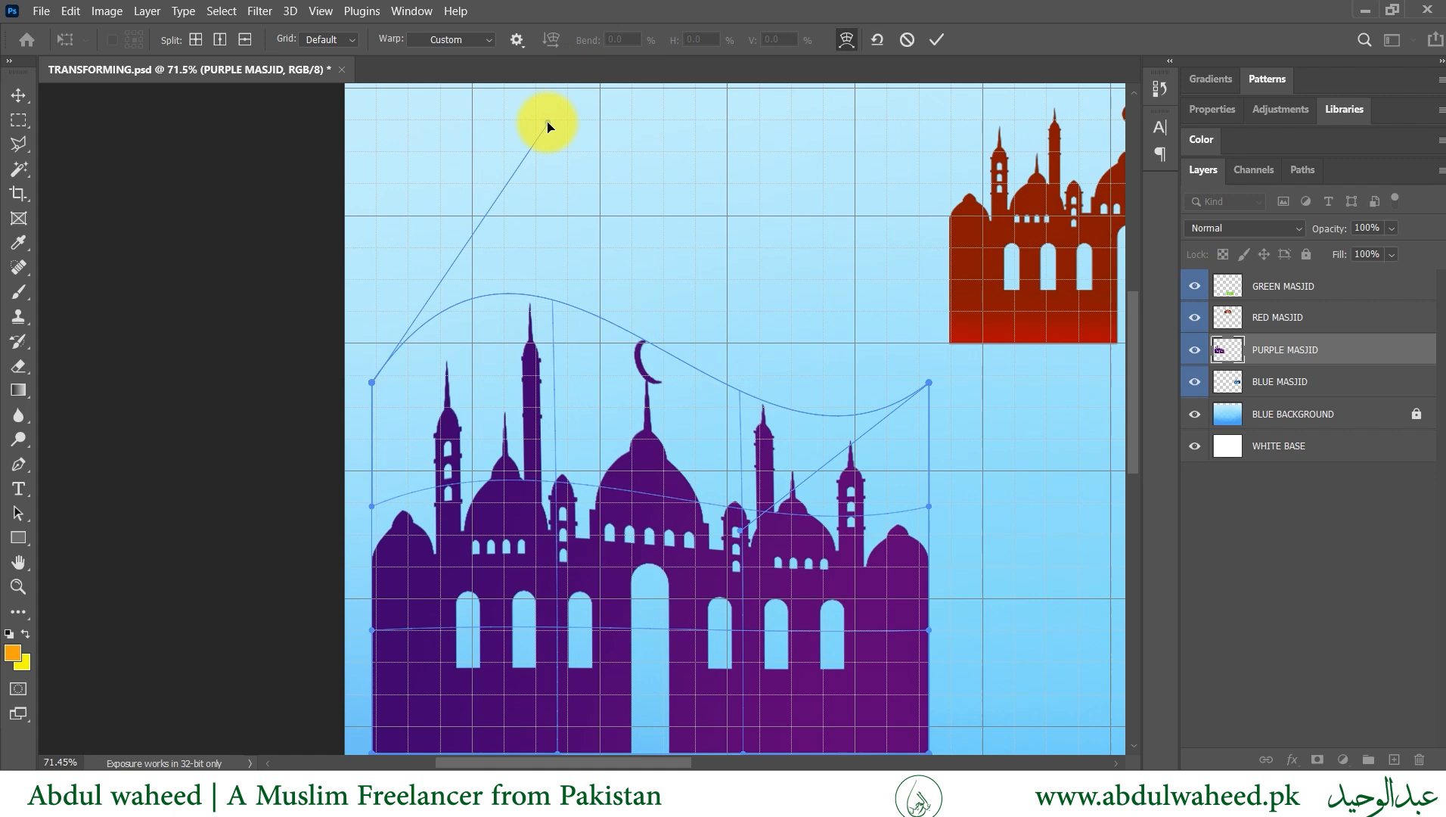
{"action": "left_click_drag", "start_coordinate": [548, 126], "coordinate": [548, 127]}
Undo both bends of the purple mosque's top edge and cancel the warp.
{"action": "key", "text": "ctrl+z"}
{"action": "key", "text": "ctrl+z"}
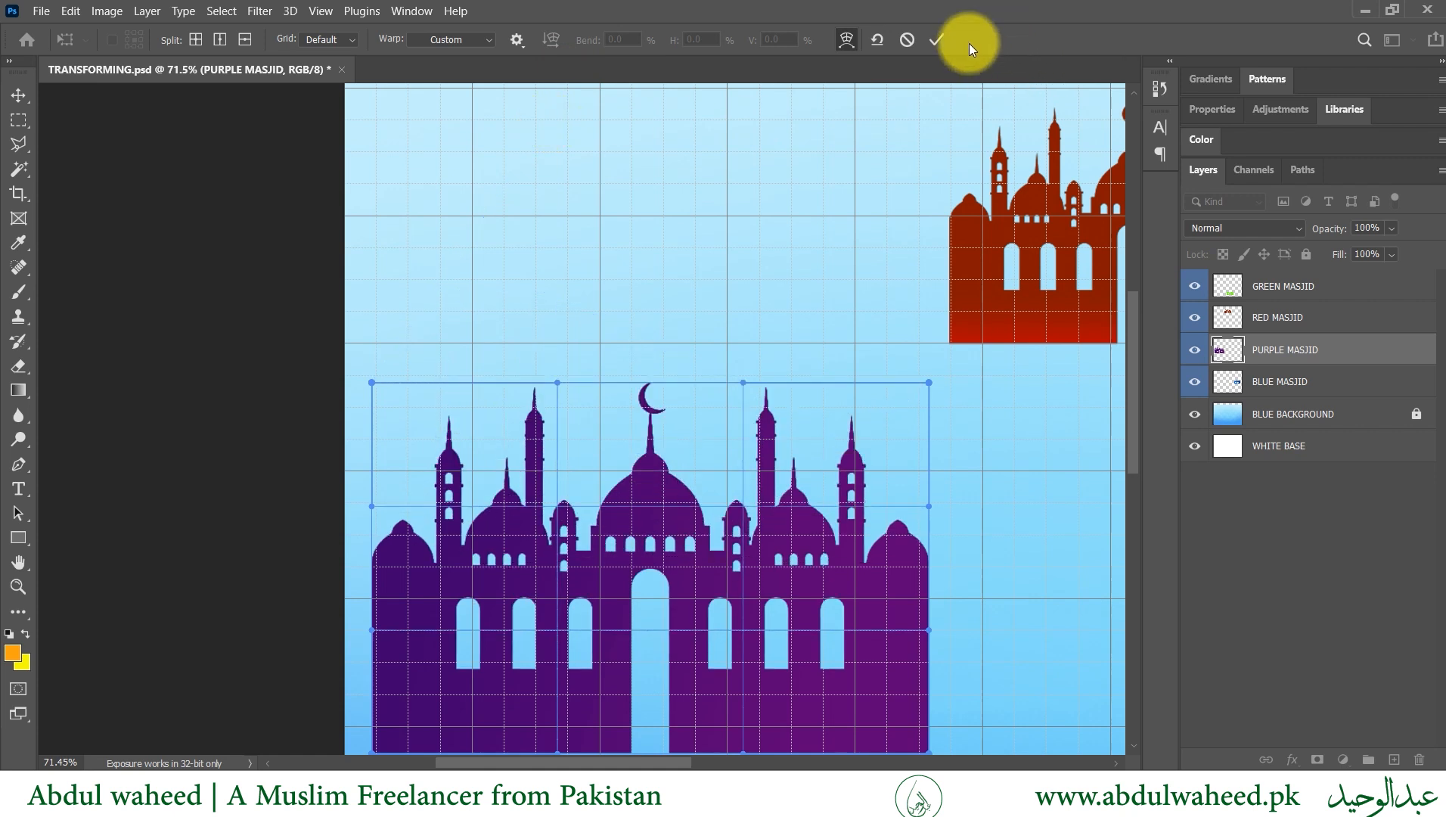
{"action": "left_click", "coordinate": [910, 42]}
Try the Perspective transform on the PURPLE MASJID layer, slanting it sideways by about 4.3° from its top edge, and discard it.
{"action": "left_click", "coordinate": [81, 9]}
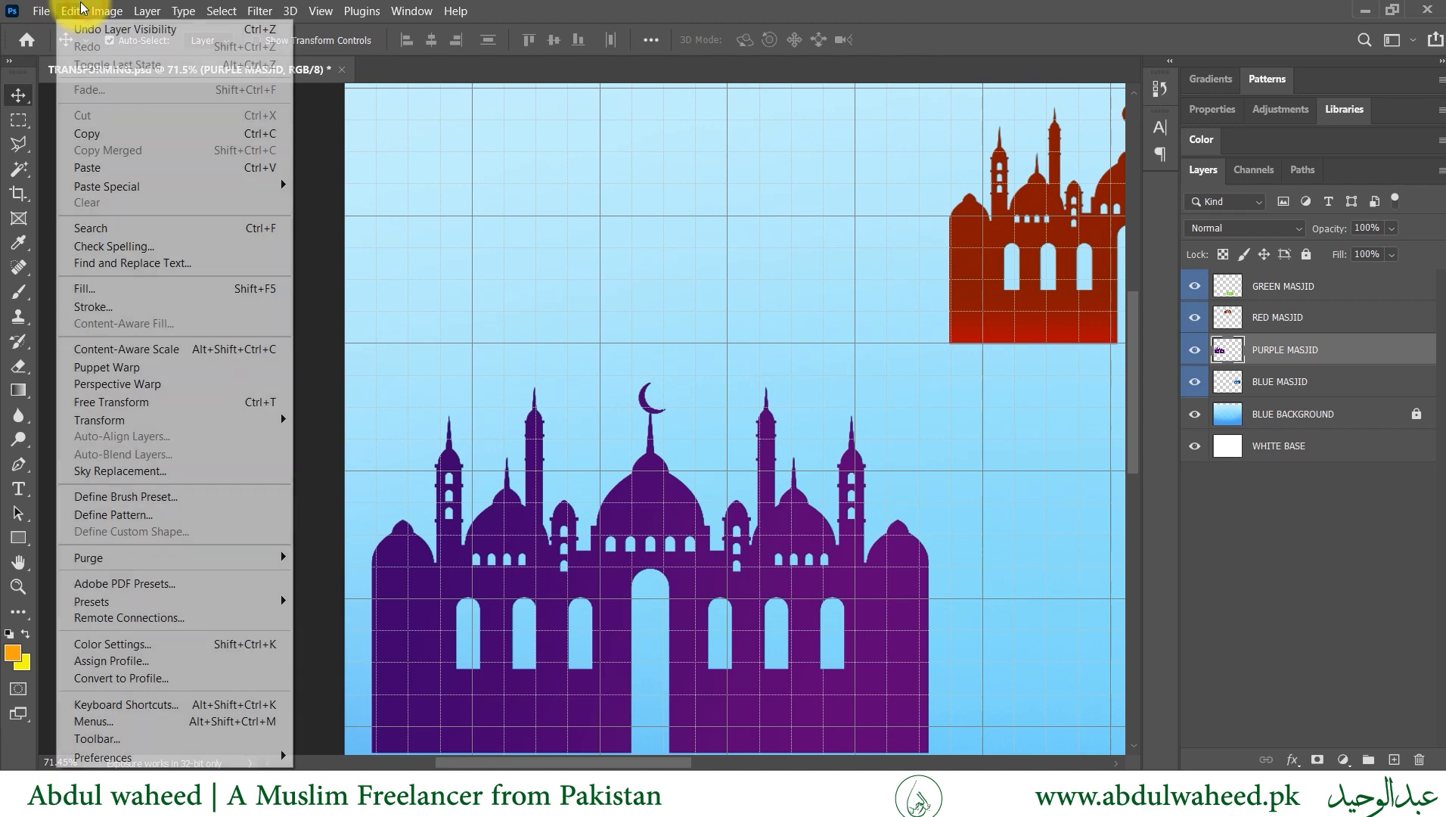
{"action": "mouse_move", "coordinate": [171, 423]}
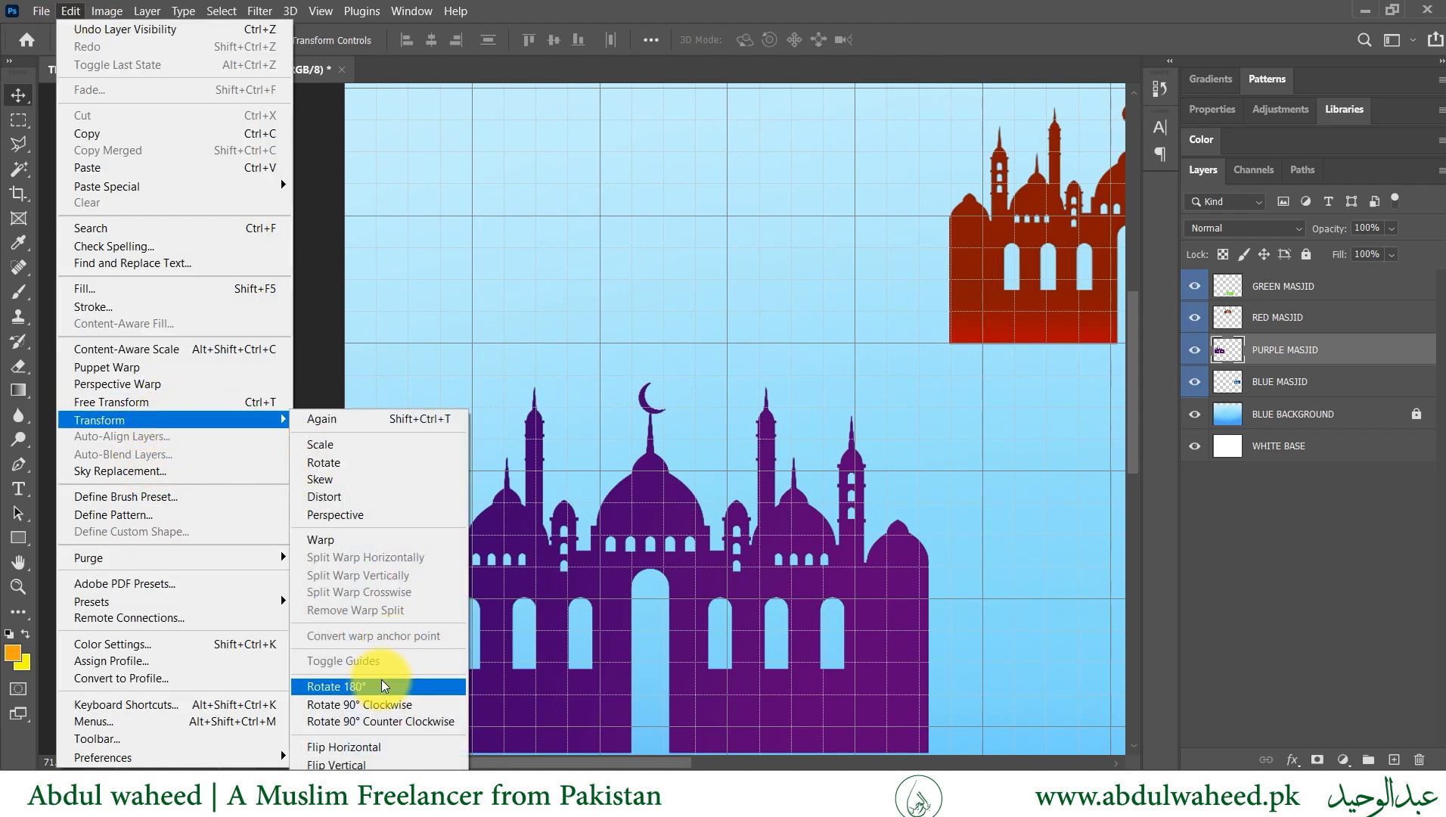
{"action": "left_click", "coordinate": [366, 513]}
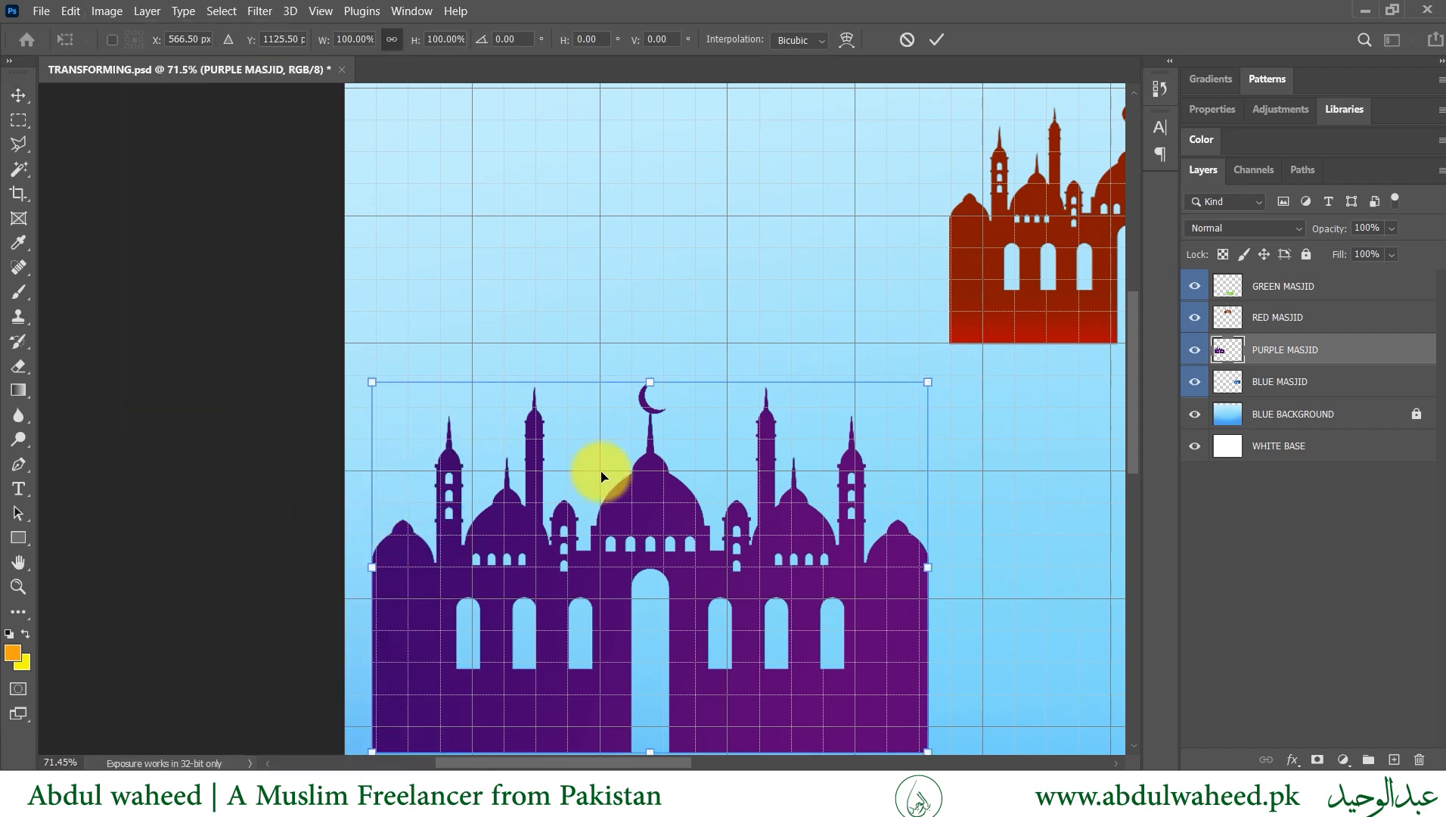
{"action": "left_click_drag", "start_coordinate": [565, 584], "coordinate": [500, 472]}
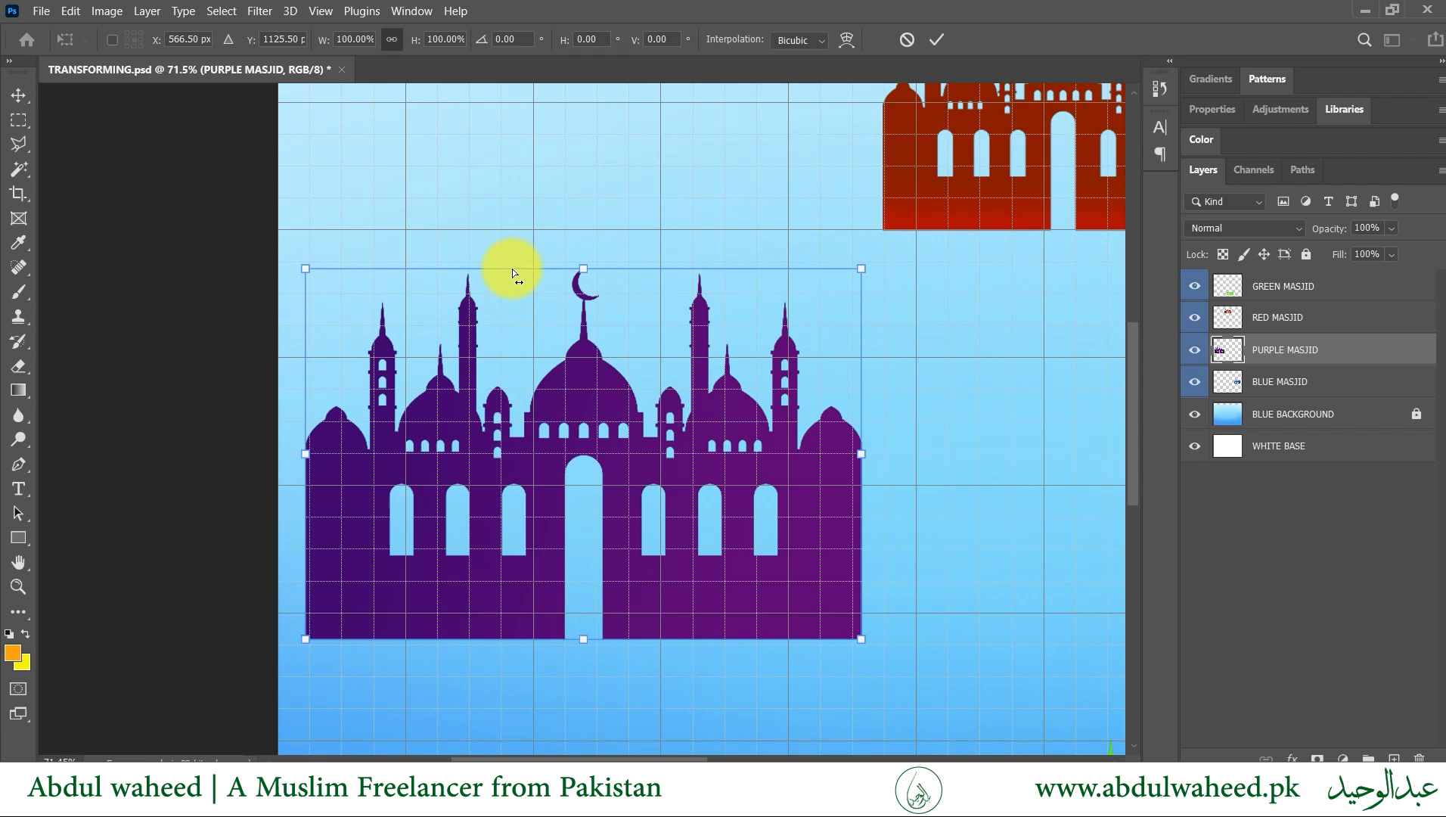
{"action": "left_click_drag", "start_coordinate": [512, 269], "coordinate": [594, 340]}
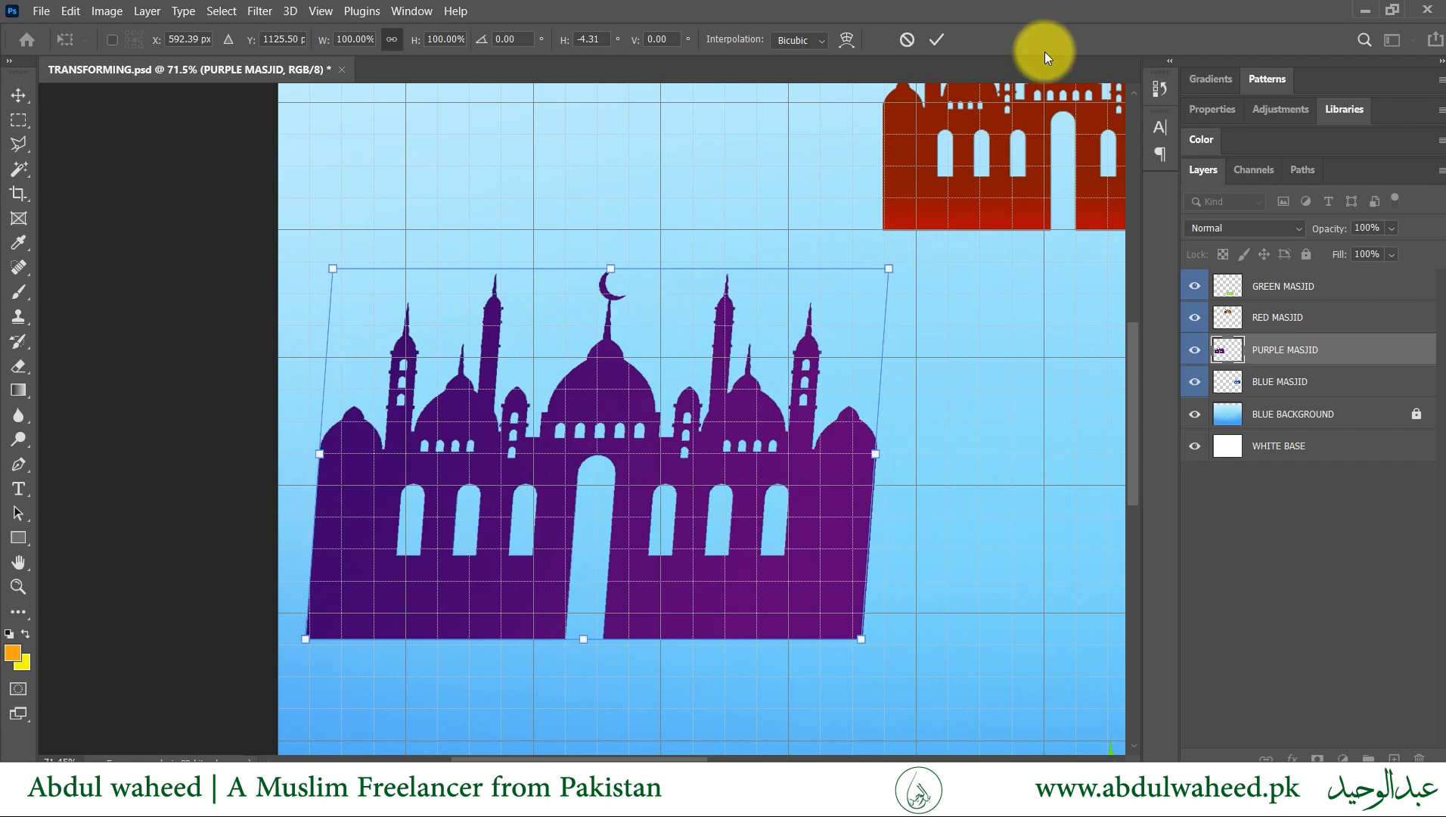
{"action": "left_click", "coordinate": [903, 39]}
{"action": "scroll", "coordinate": [759, 430], "scroll_direction": "down", "scroll_amount": 4}
{"action": "left_click_drag", "start_coordinate": [938, 419], "coordinate": [606, 413]}
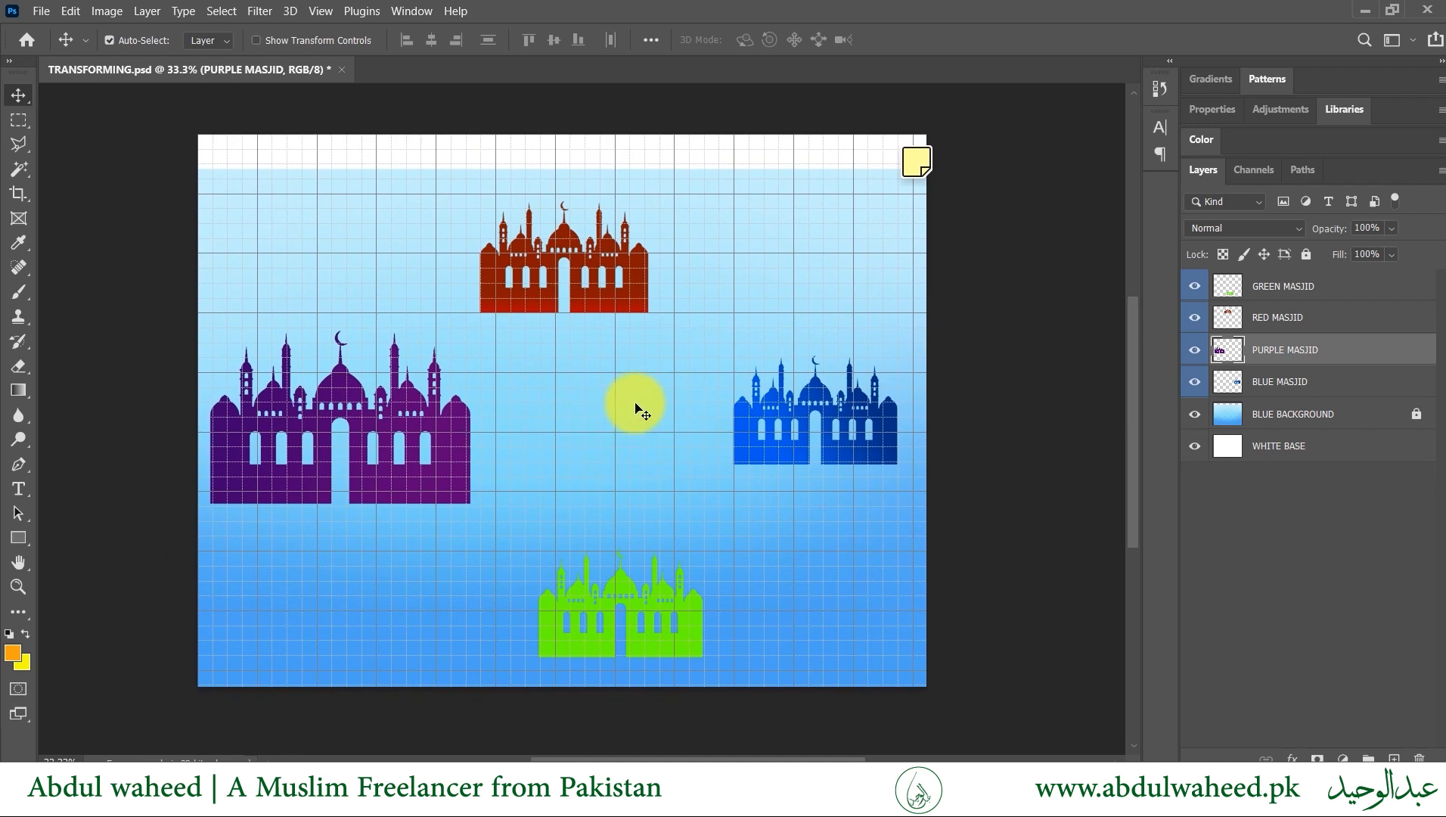